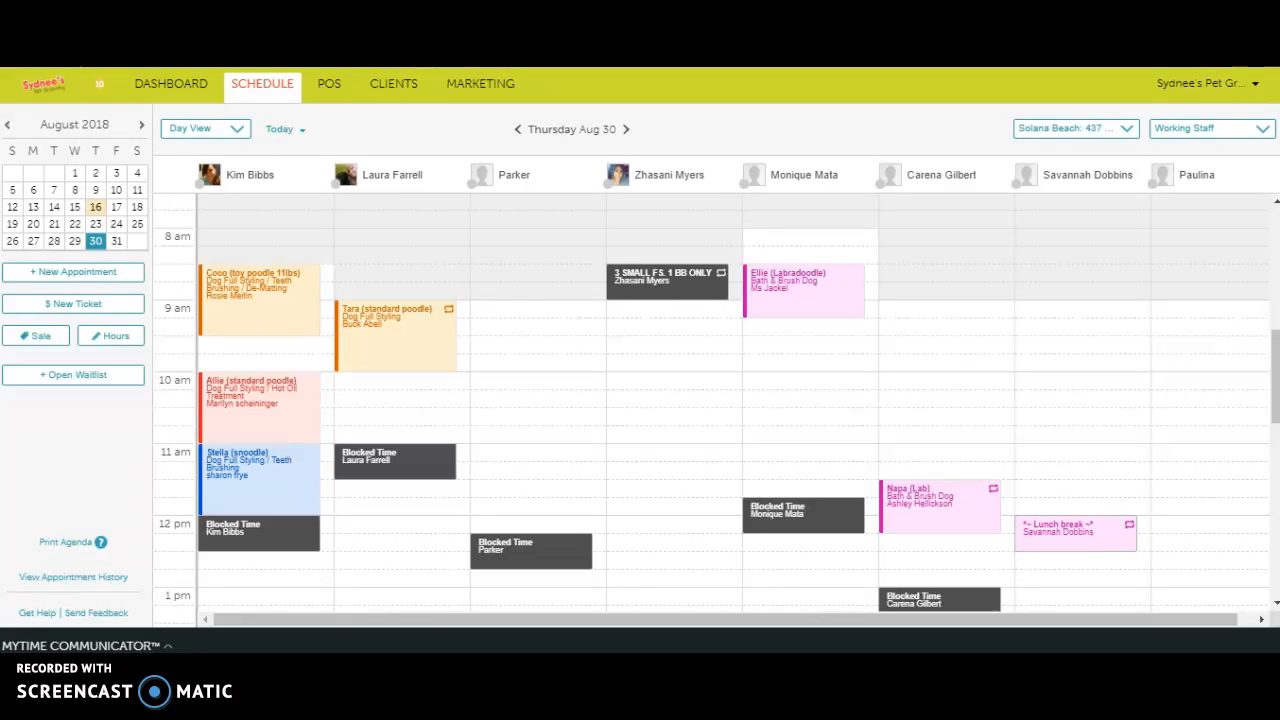
Step: Start a new appointment at 9:00am on Thursday, Aug 30, in the third staff member's column
mouse_move(430, 314)
mouse_move(725, 280)
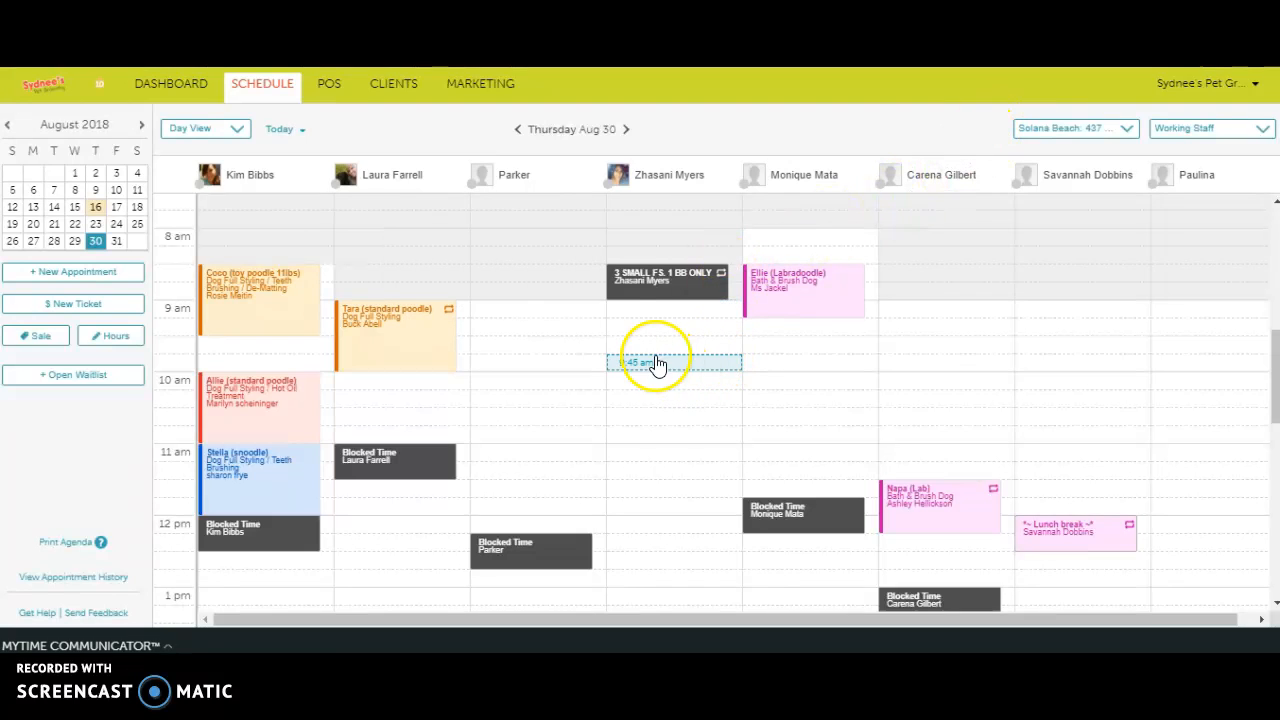
click(531, 319)
click(531, 319)
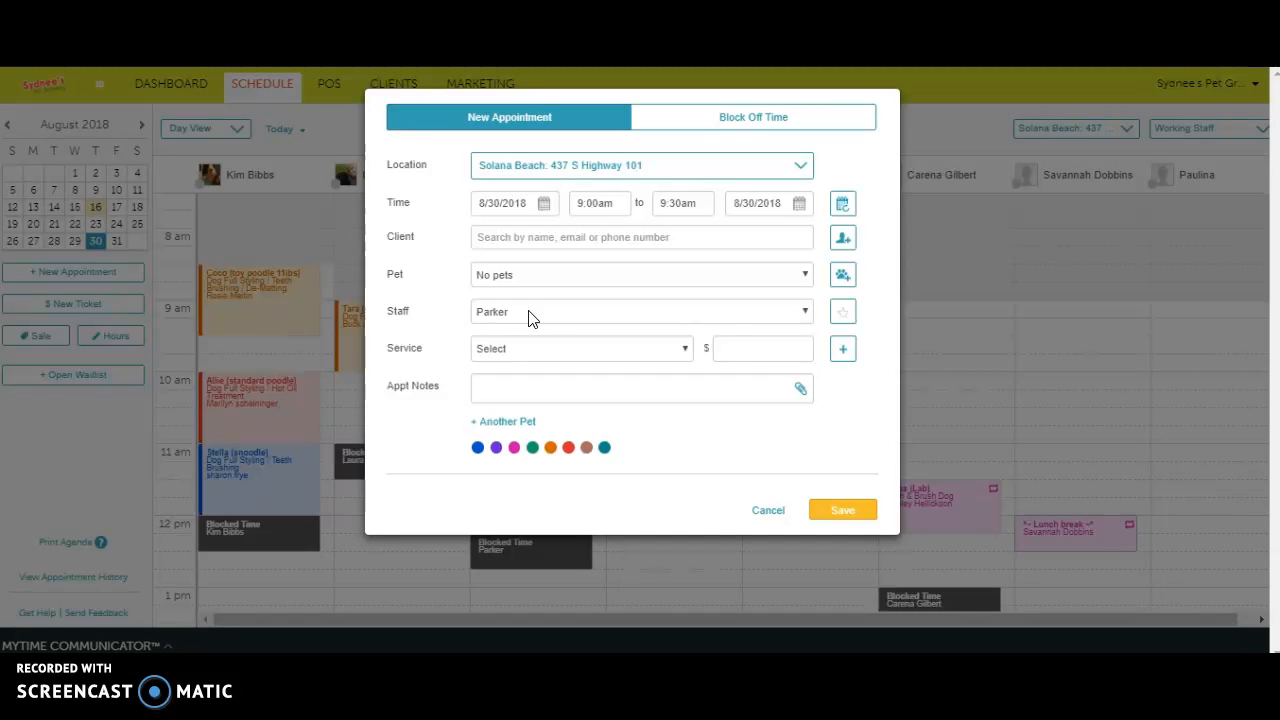
Step: Add a new client to the appointment, entering the client's first name, last name and mobile phone number
click(848, 240)
click(557, 250)
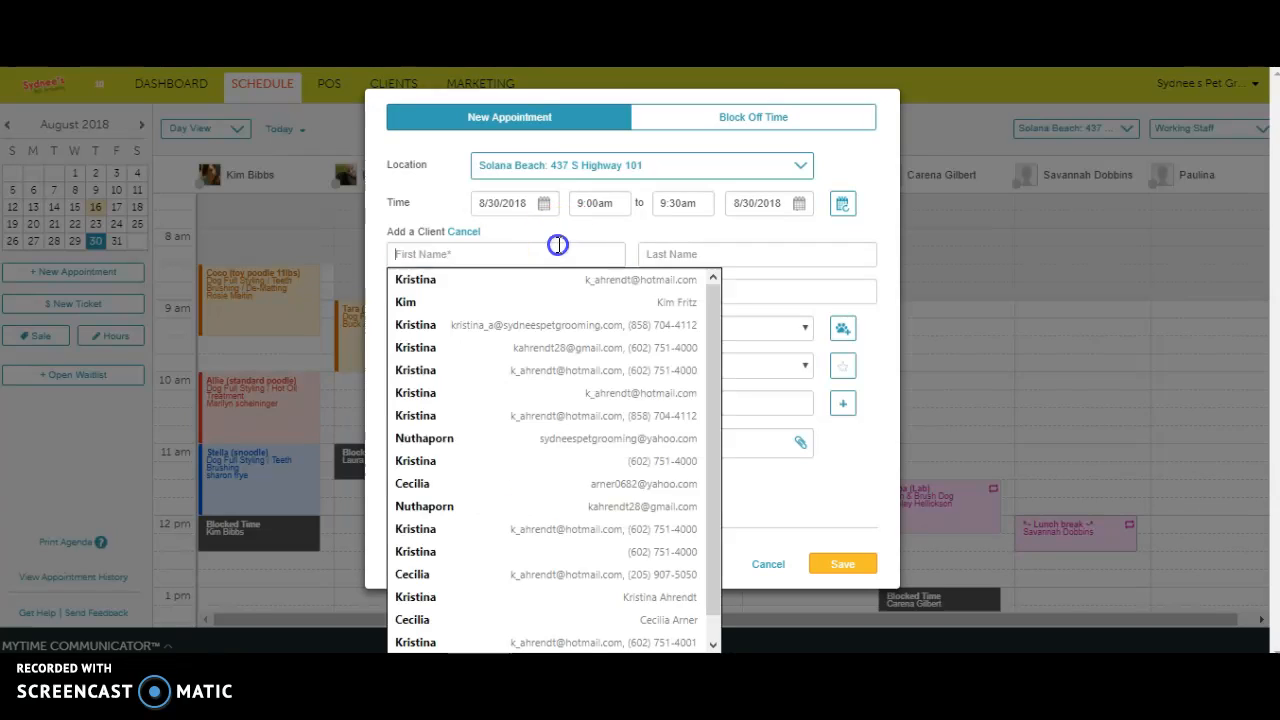
text(John)
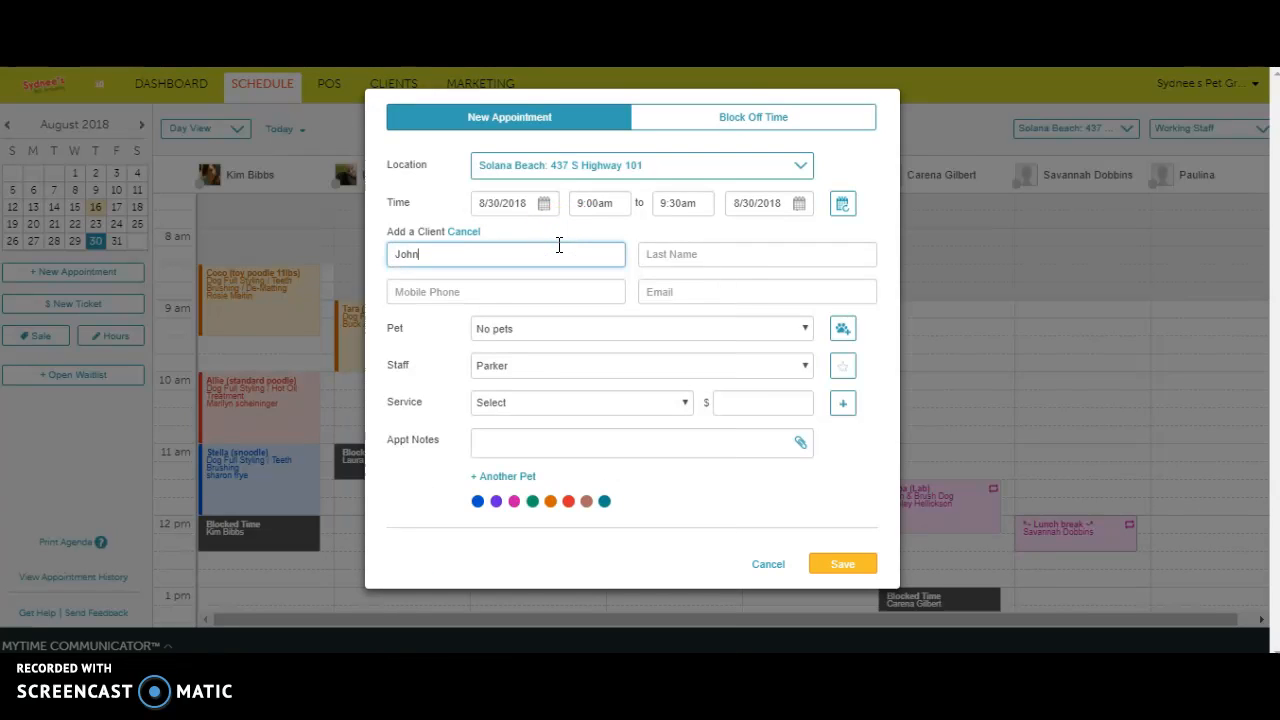
key(Tab)
text(Doe)
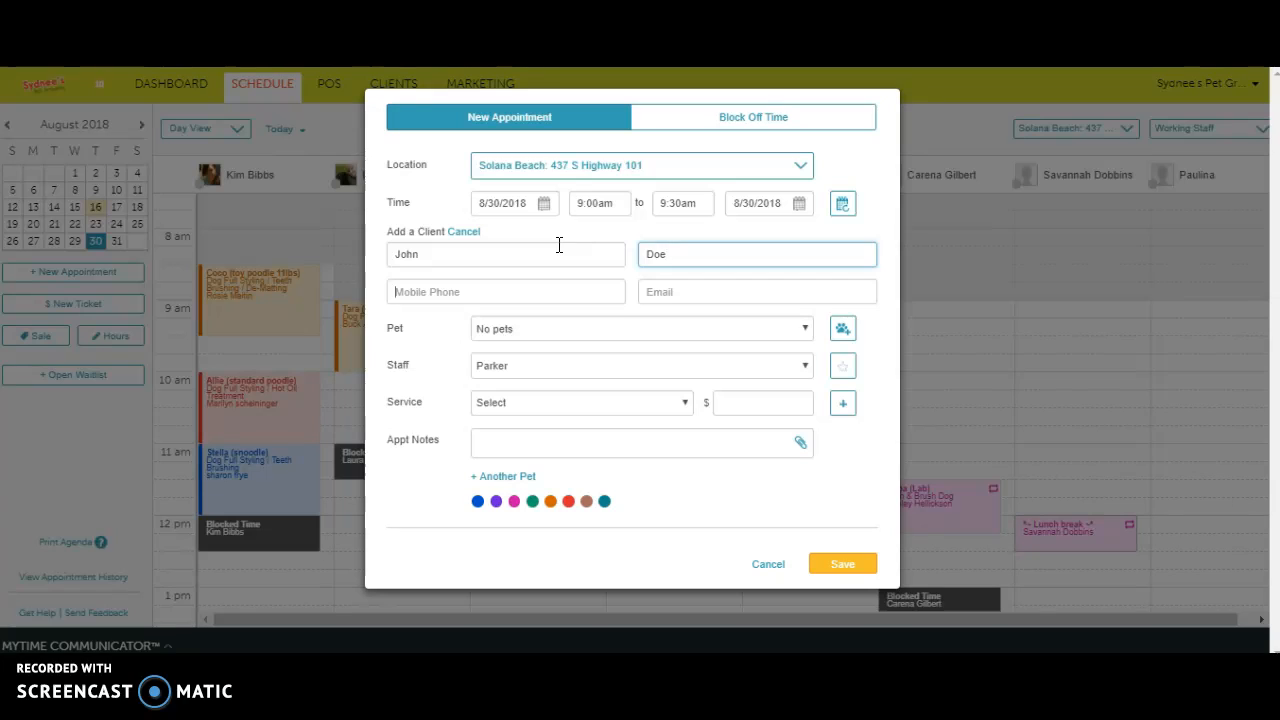
key(Tab)
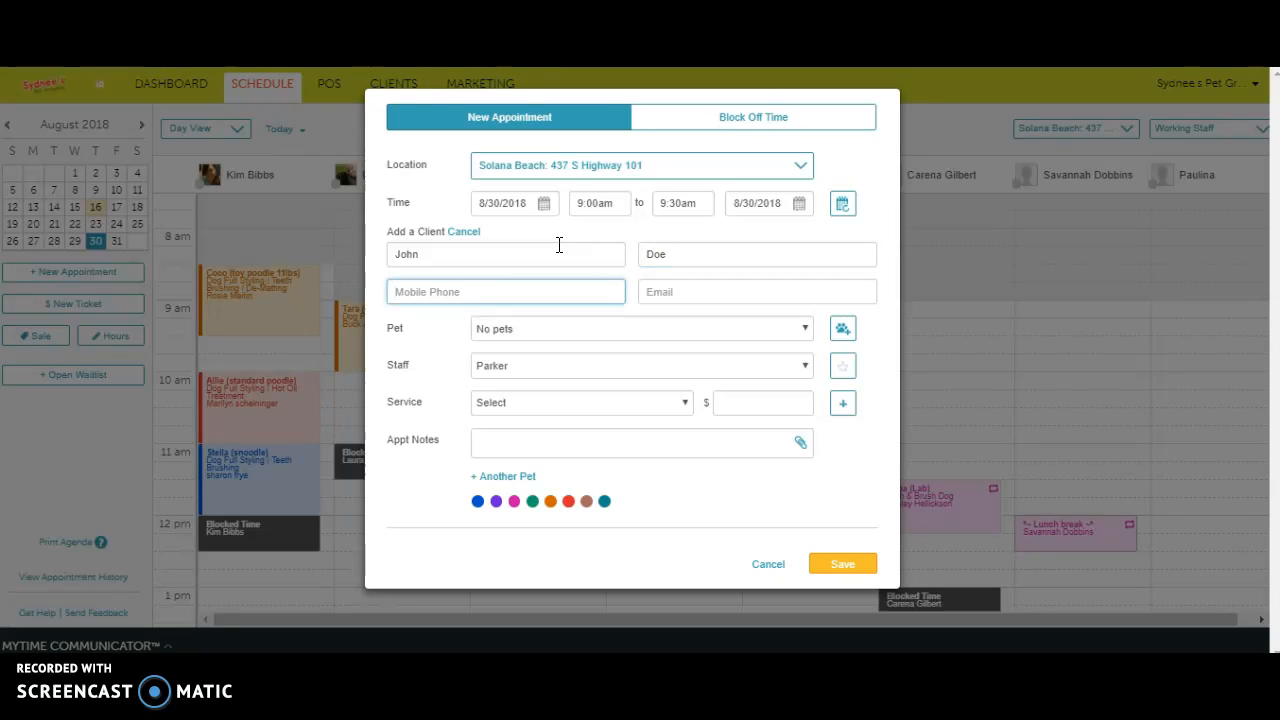
text(888-888-8888)
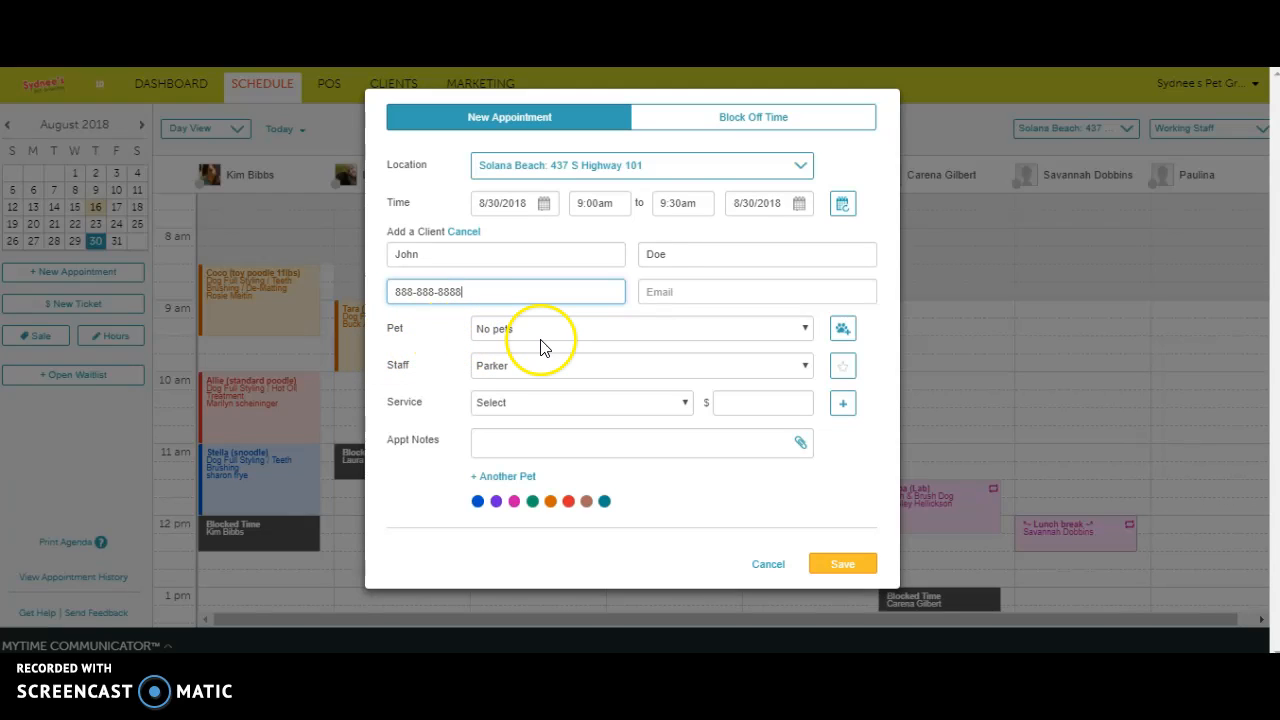
Step: Add a new pet named Spot for the client and set its pet type to Dog
click(842, 332)
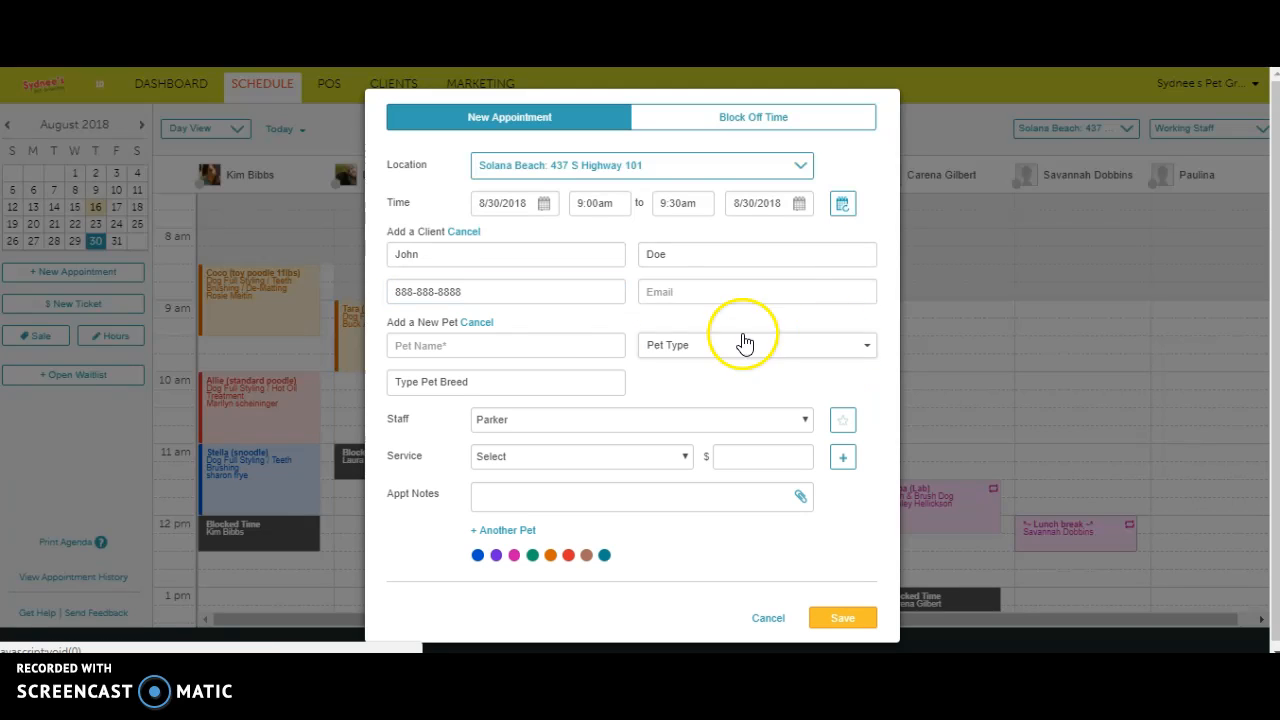
click(541, 340)
text(Spot)
click(657, 344)
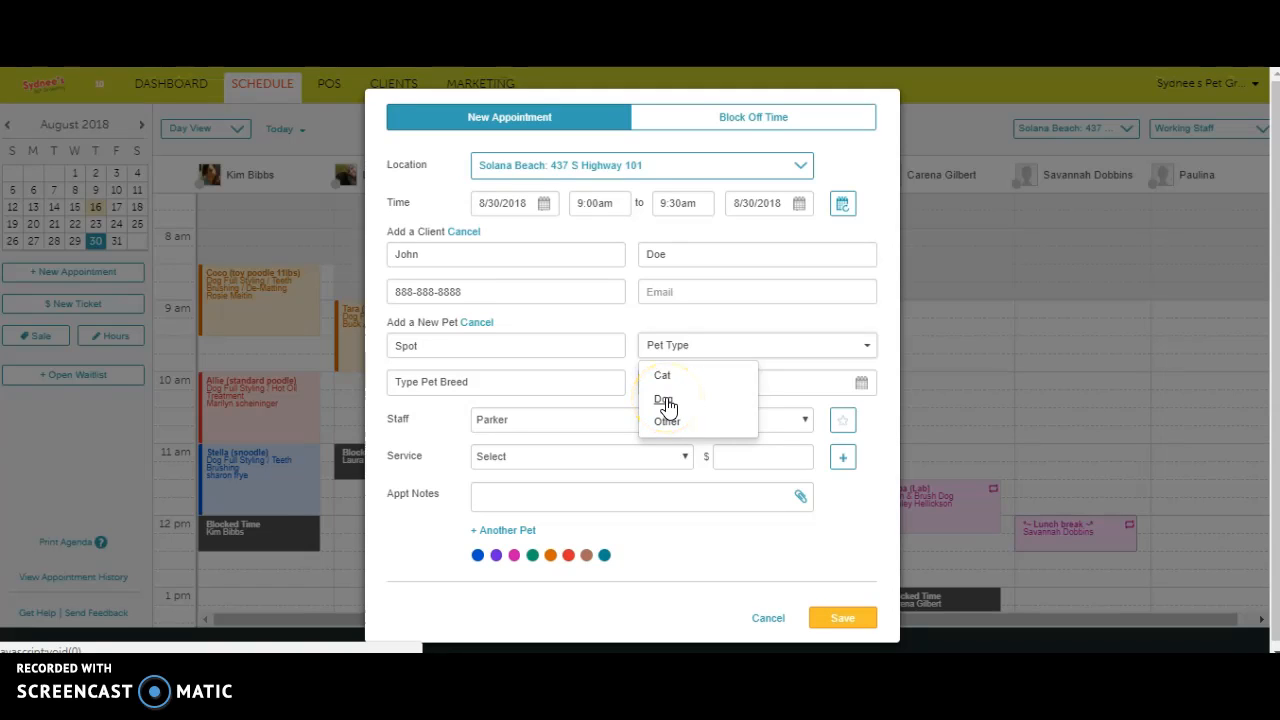
click(665, 402)
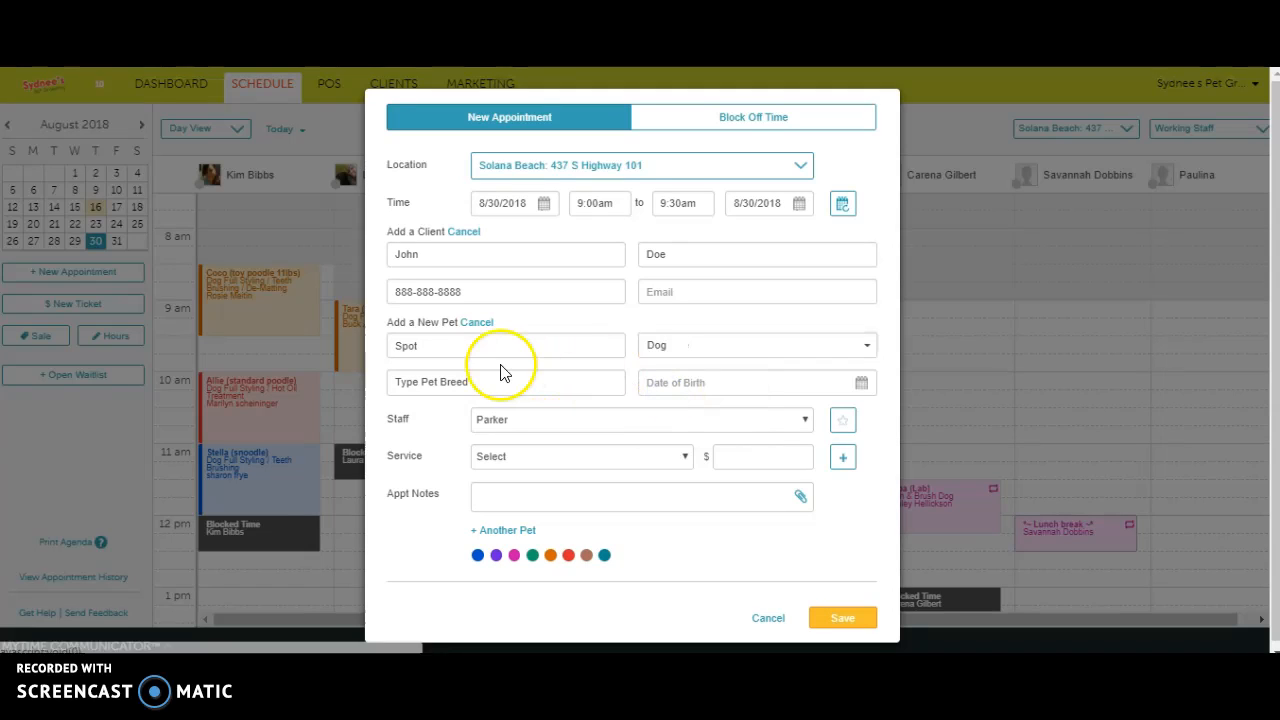
click(480, 388)
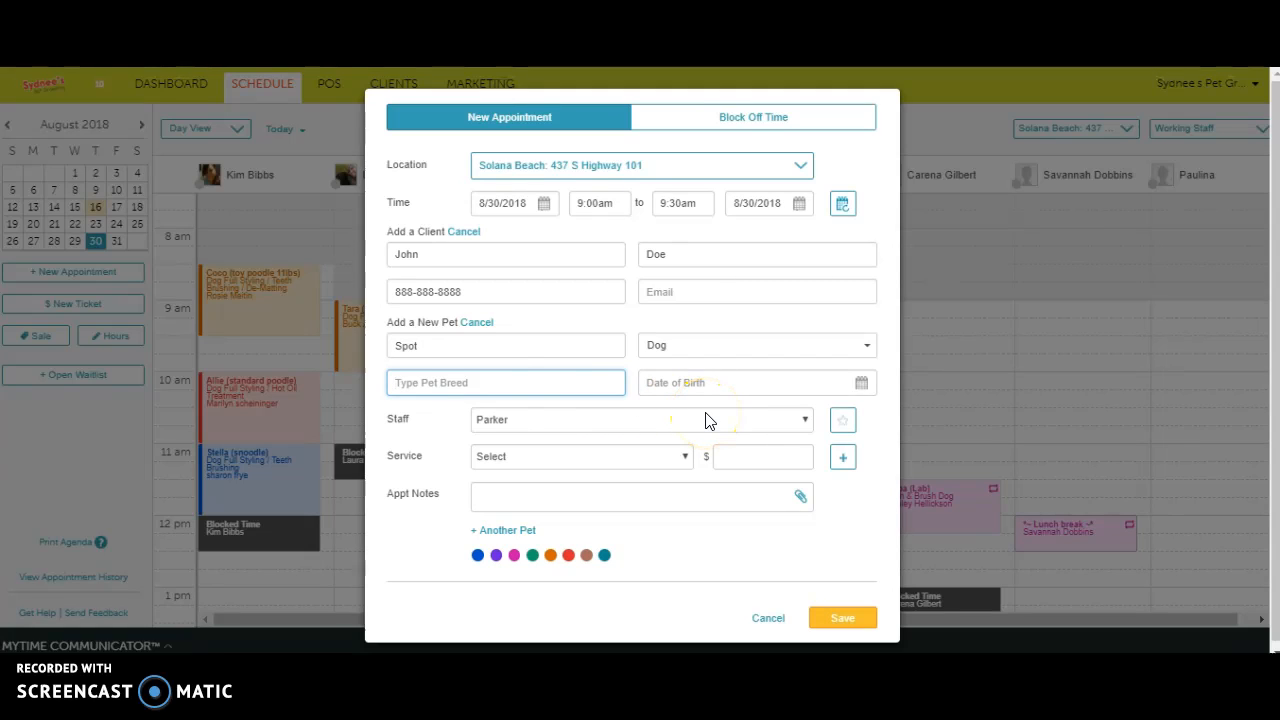
text(Jack)
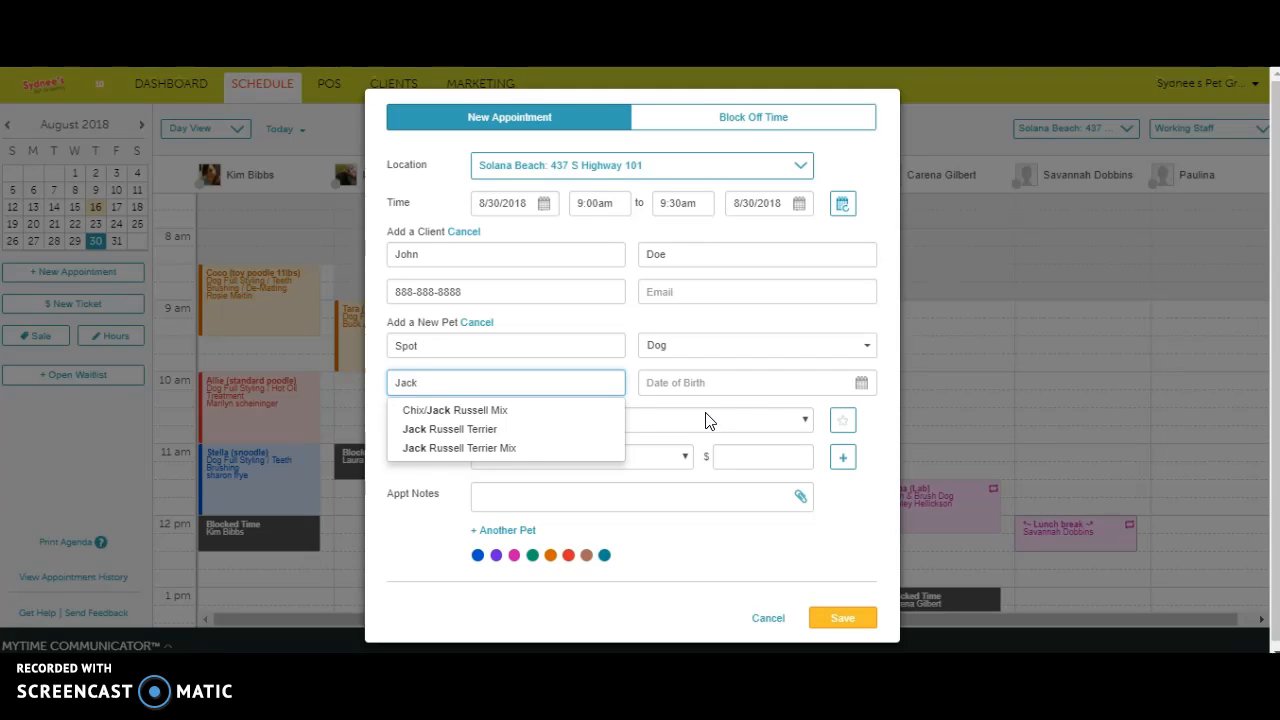
click(703, 421)
key(BackSpace)
key(BackSpace)
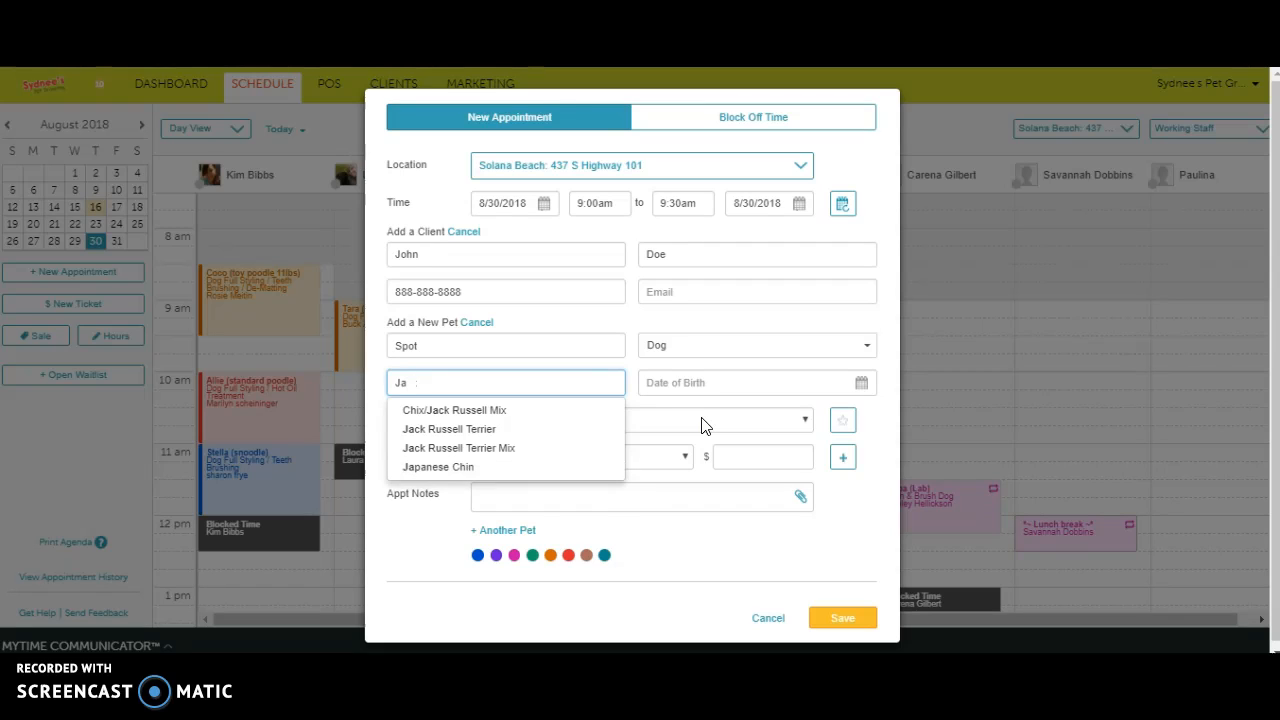
key(BackSpace)
key(BackSpace)
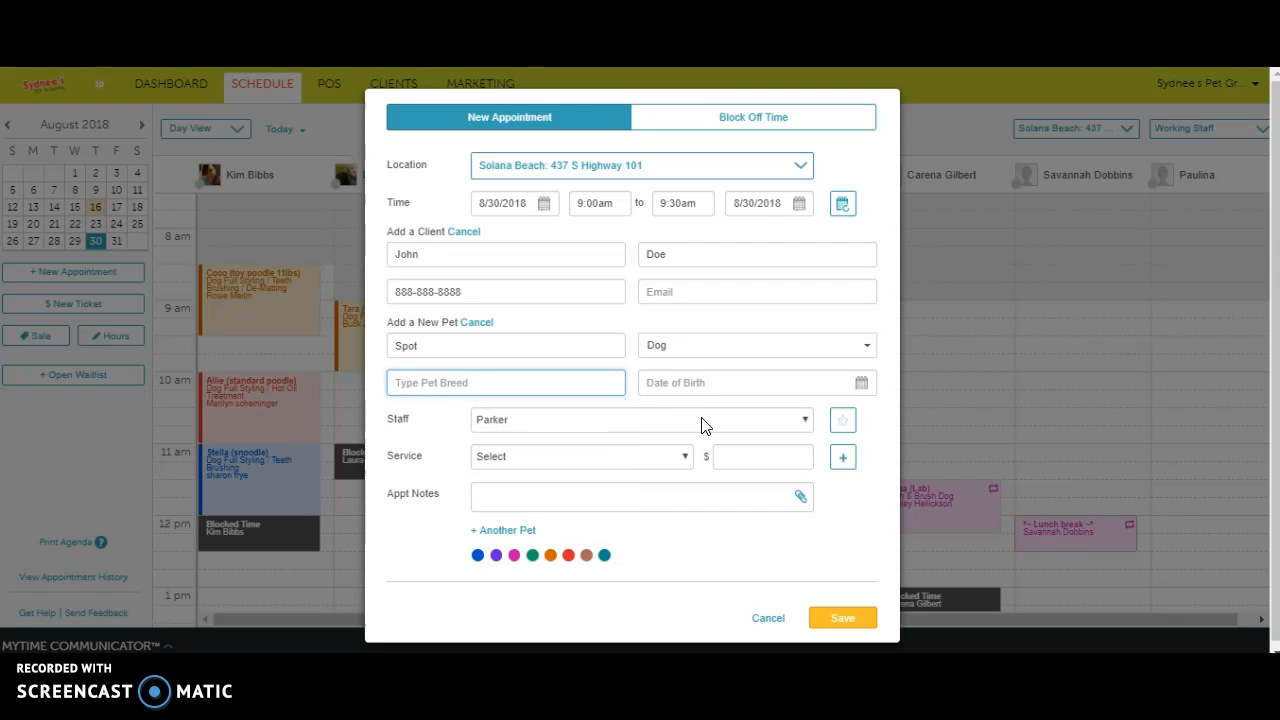
Step: Enter Jack Rat Mix as a custom breed for the new pet
text(Jack)
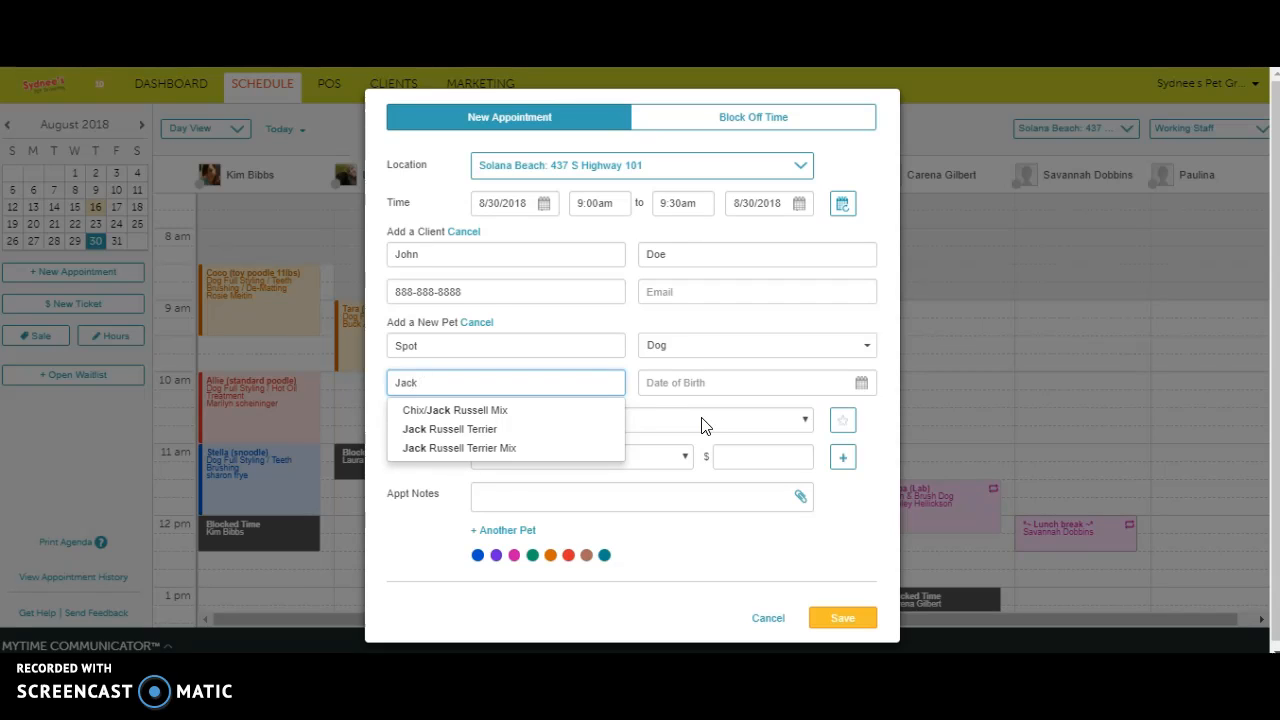
text( Rat Mix)
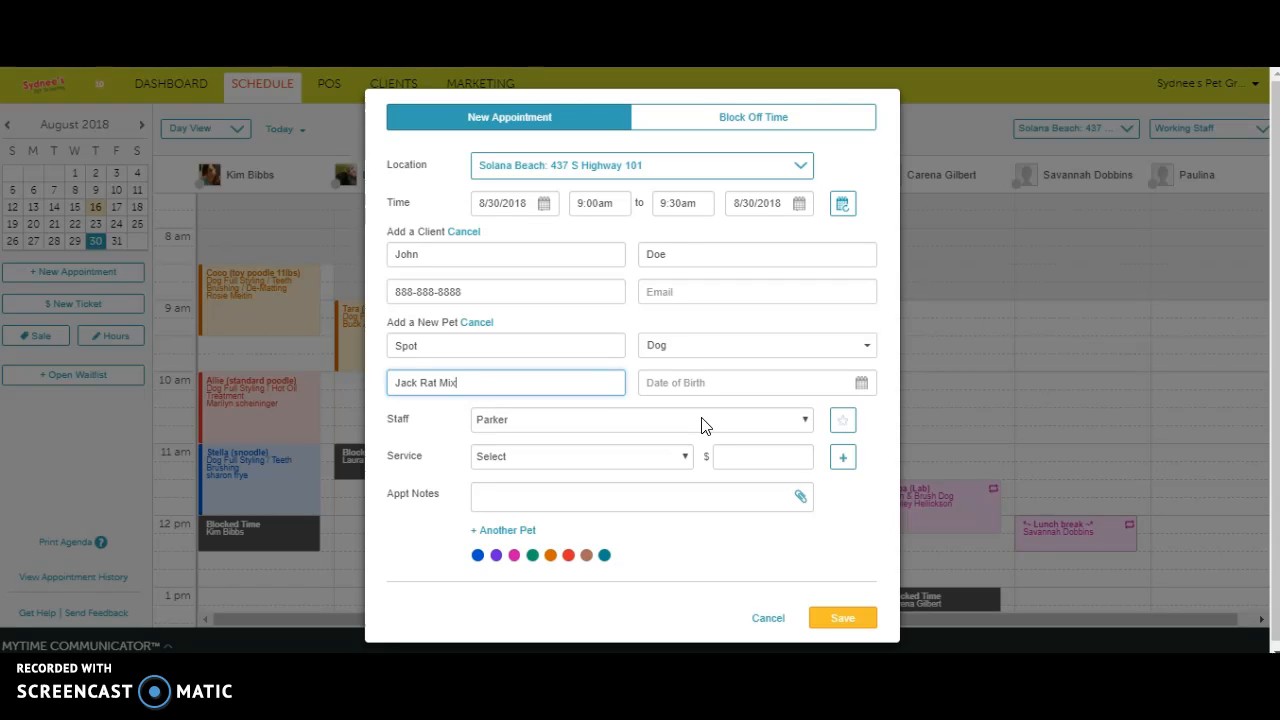
key(Return)
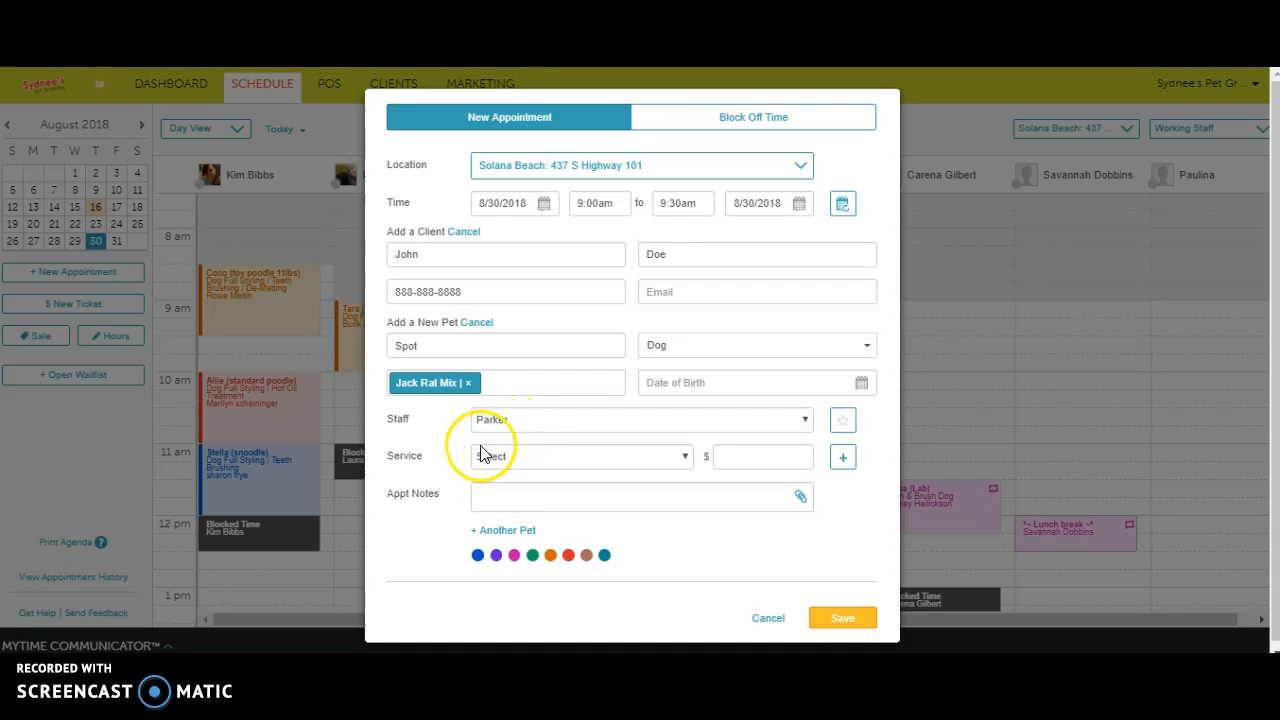
Step: Set the appointment's service to Dog Full Styling and add Teeth Brushing as a second service
click(627, 462)
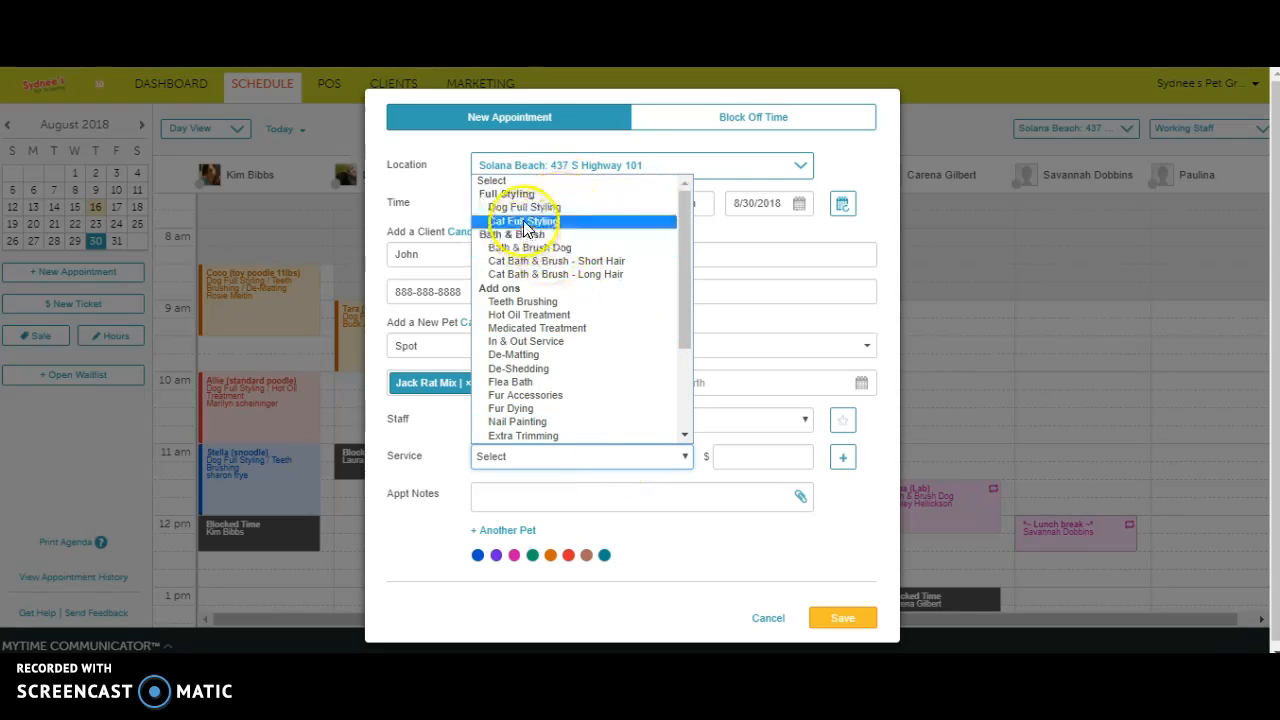
click(590, 506)
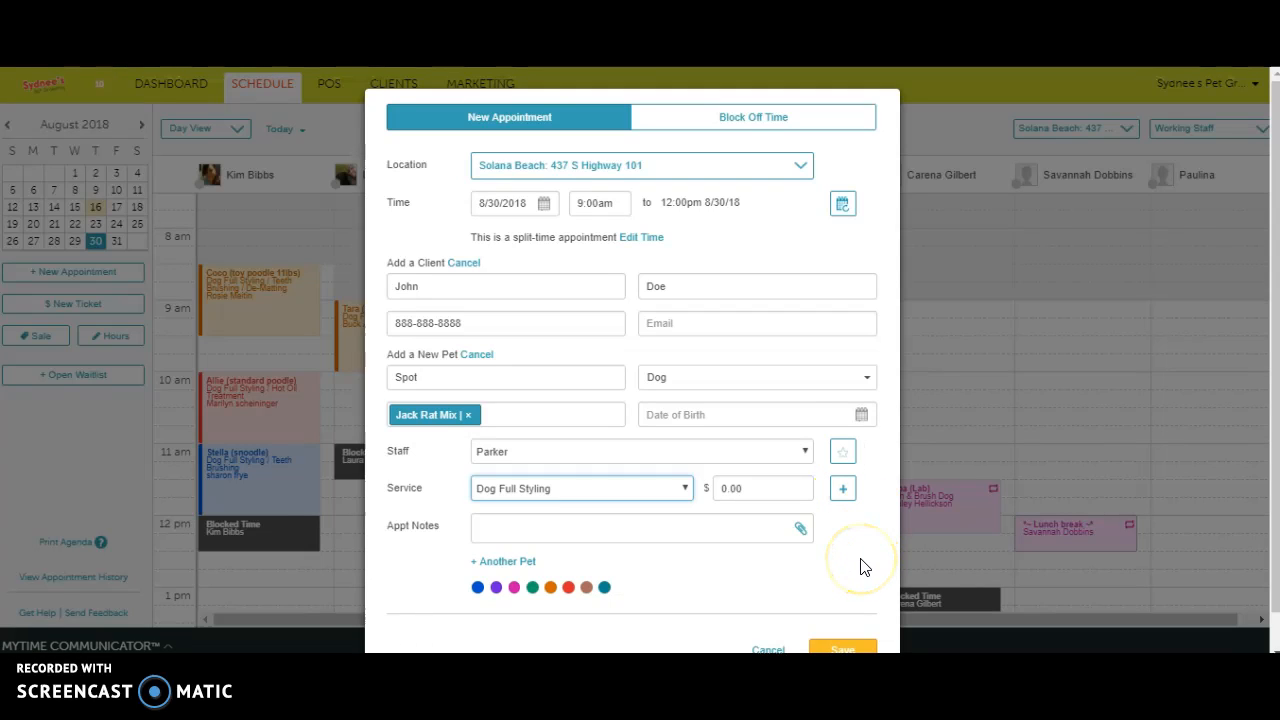
click(844, 494)
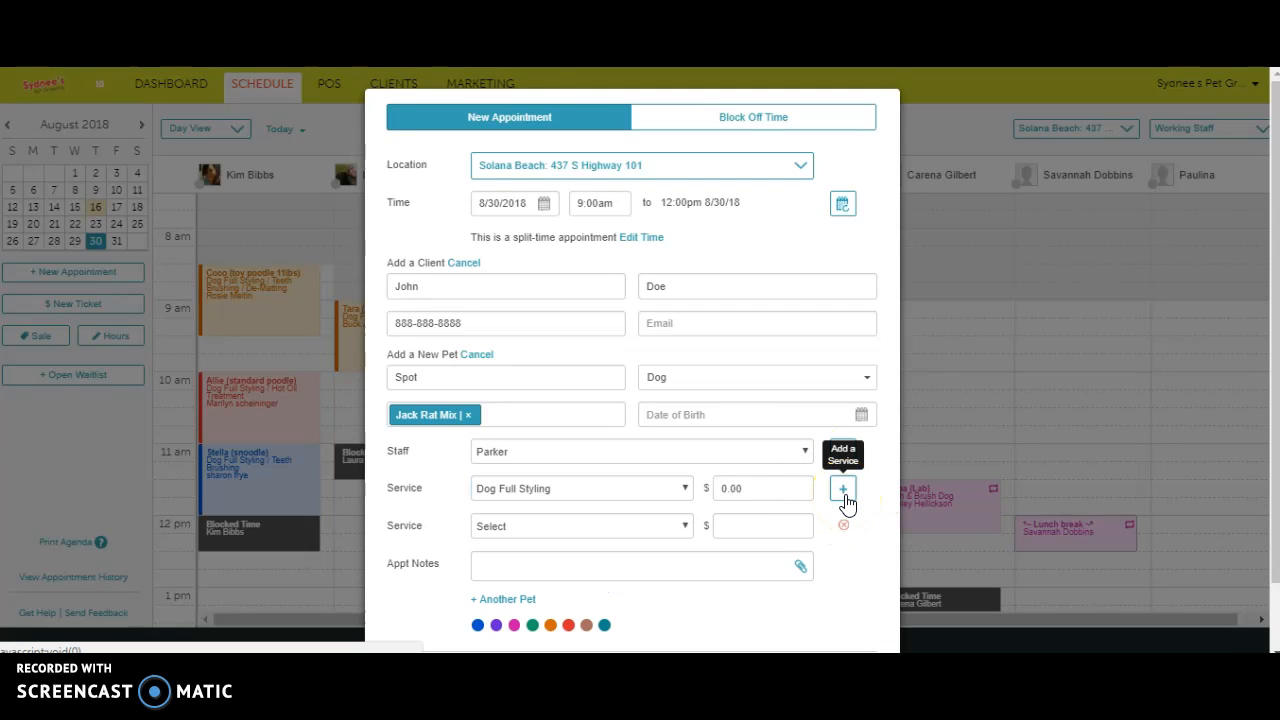
click(643, 531)
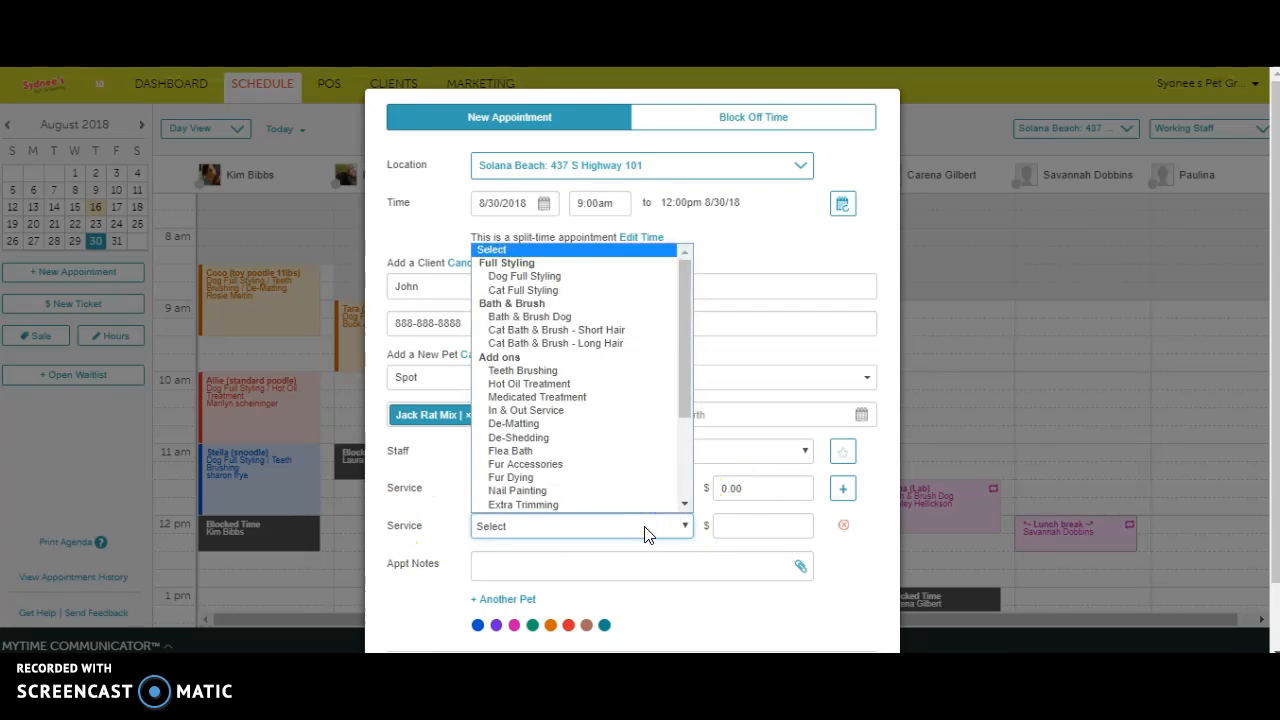
click(590, 344)
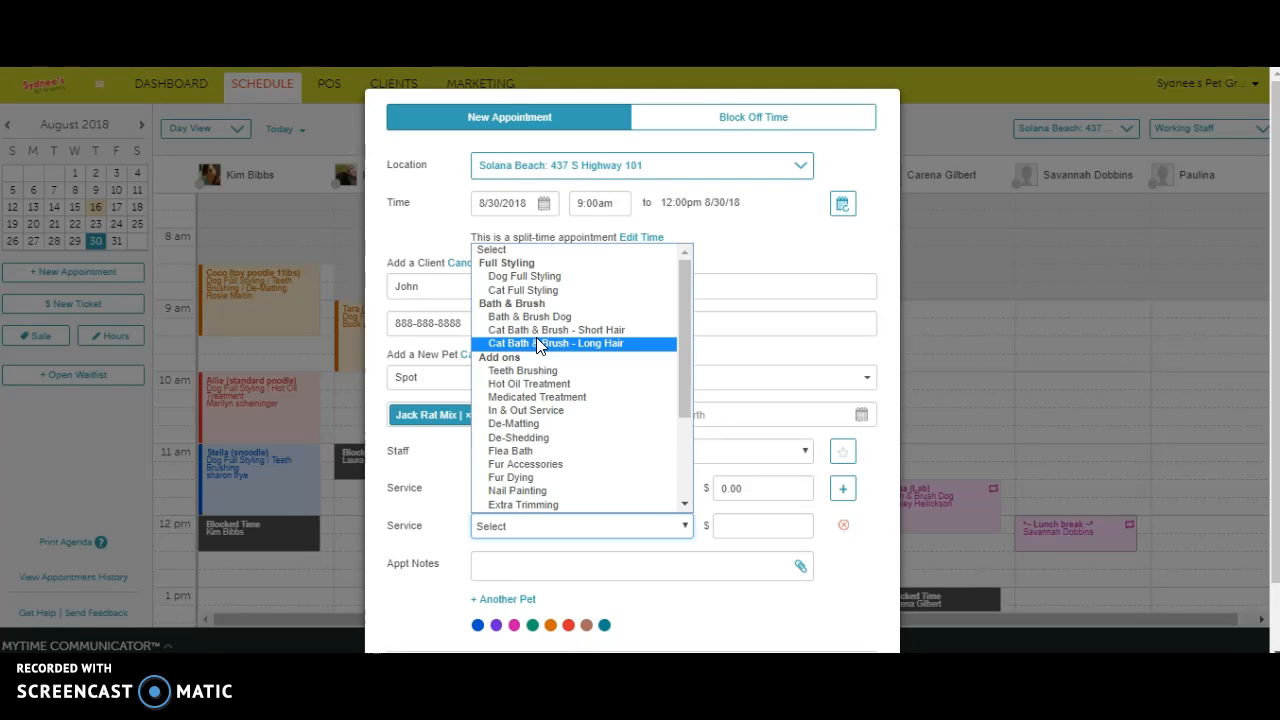
click(548, 374)
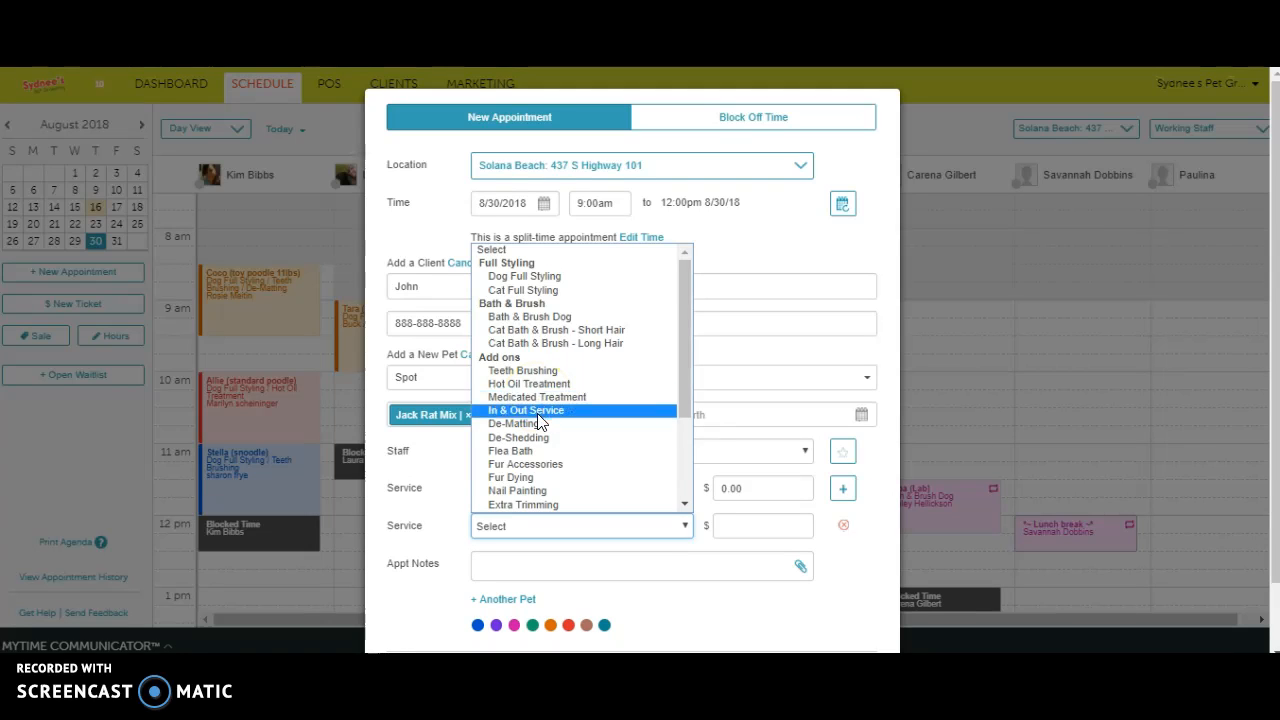
scroll(540, 420, down, 3)
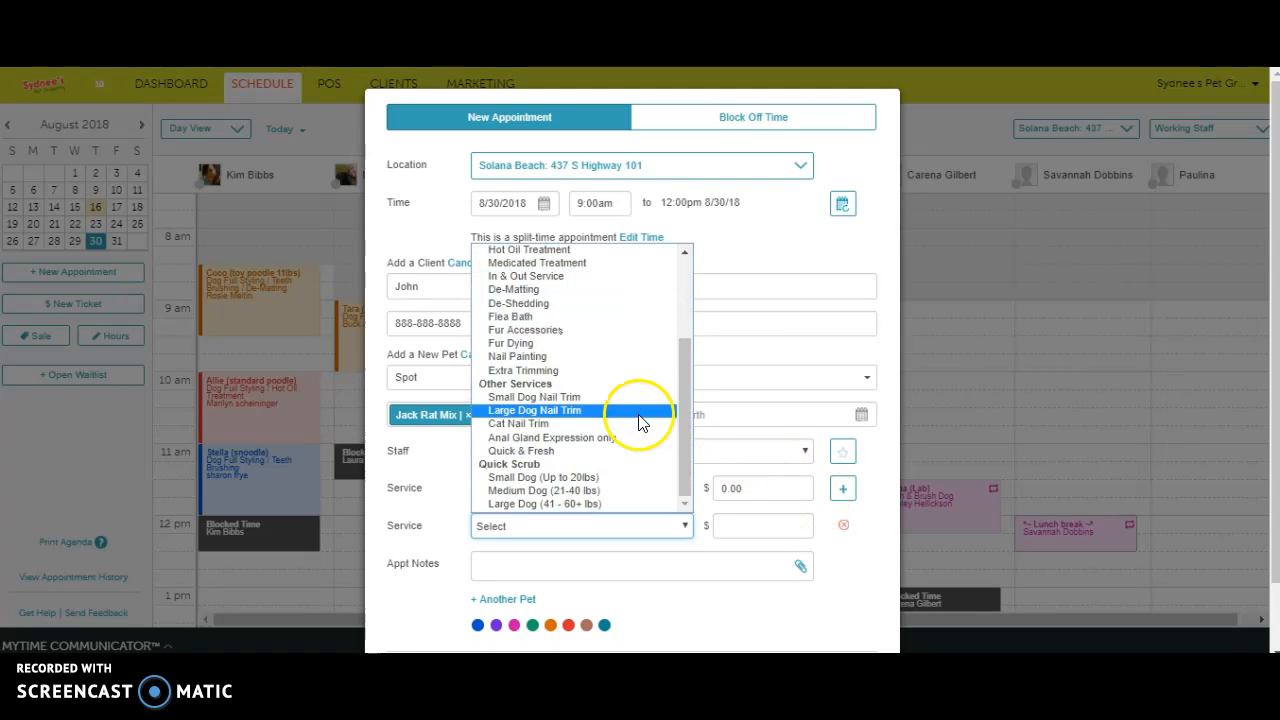
scroll(645, 410, up, 10)
click(587, 370)
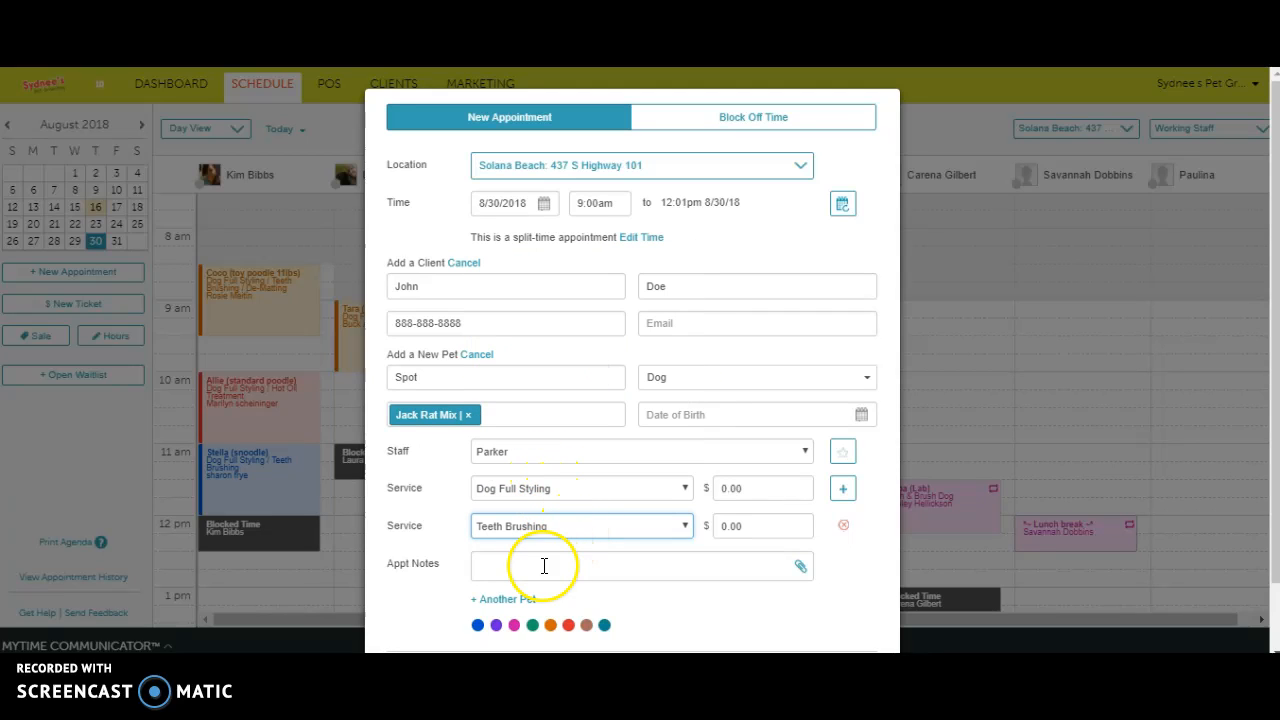
Step: Add the appointment note "Three legged dog", choose the purple colour label, and save the appointment
click(509, 573)
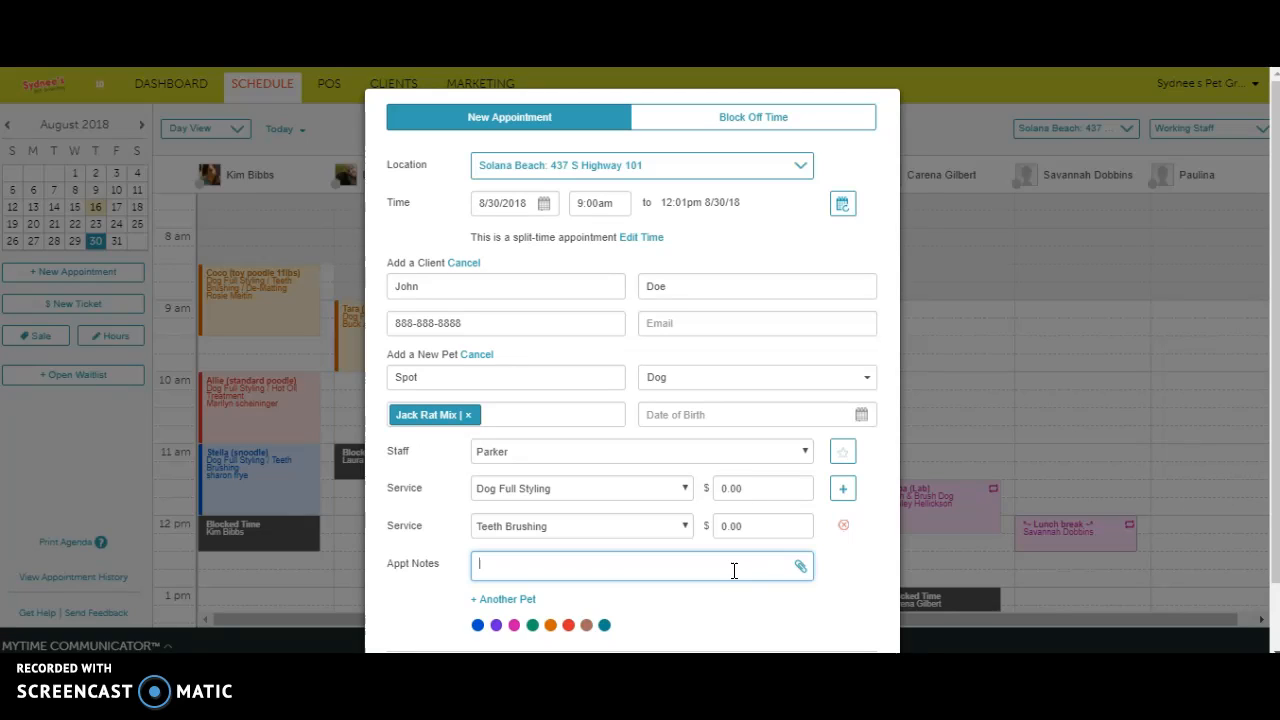
text(Three legged dog)
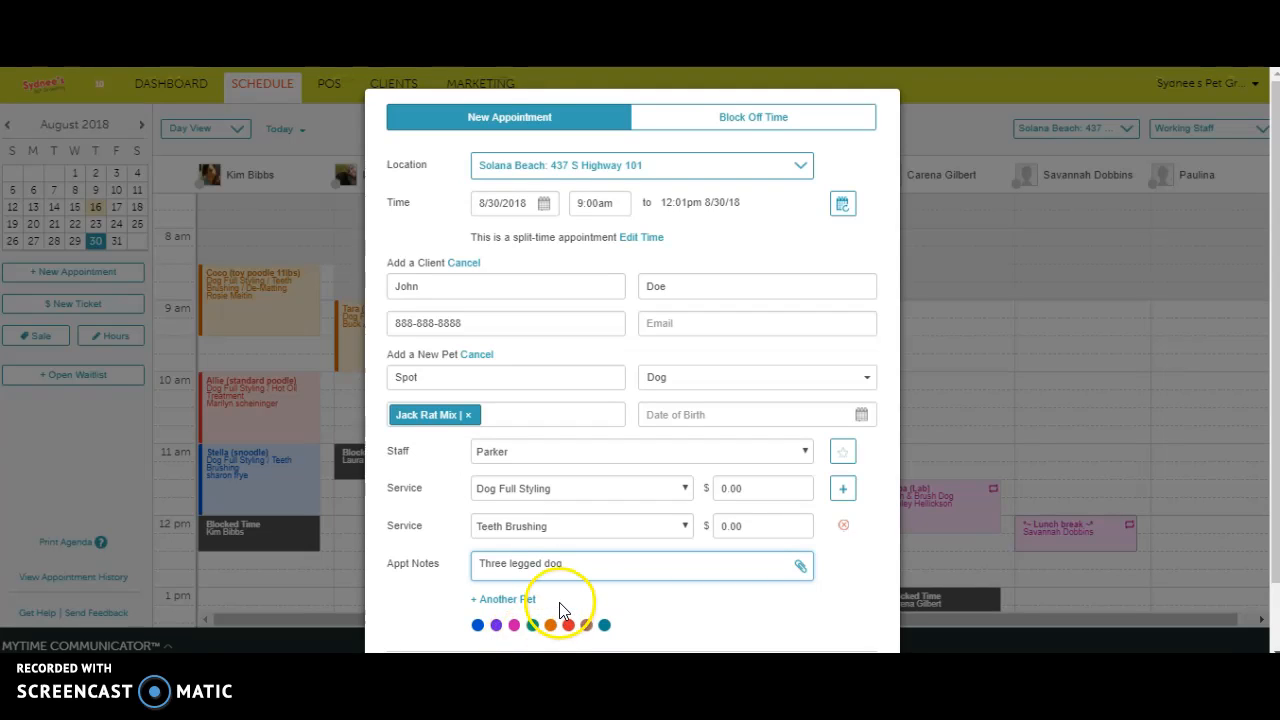
click(497, 628)
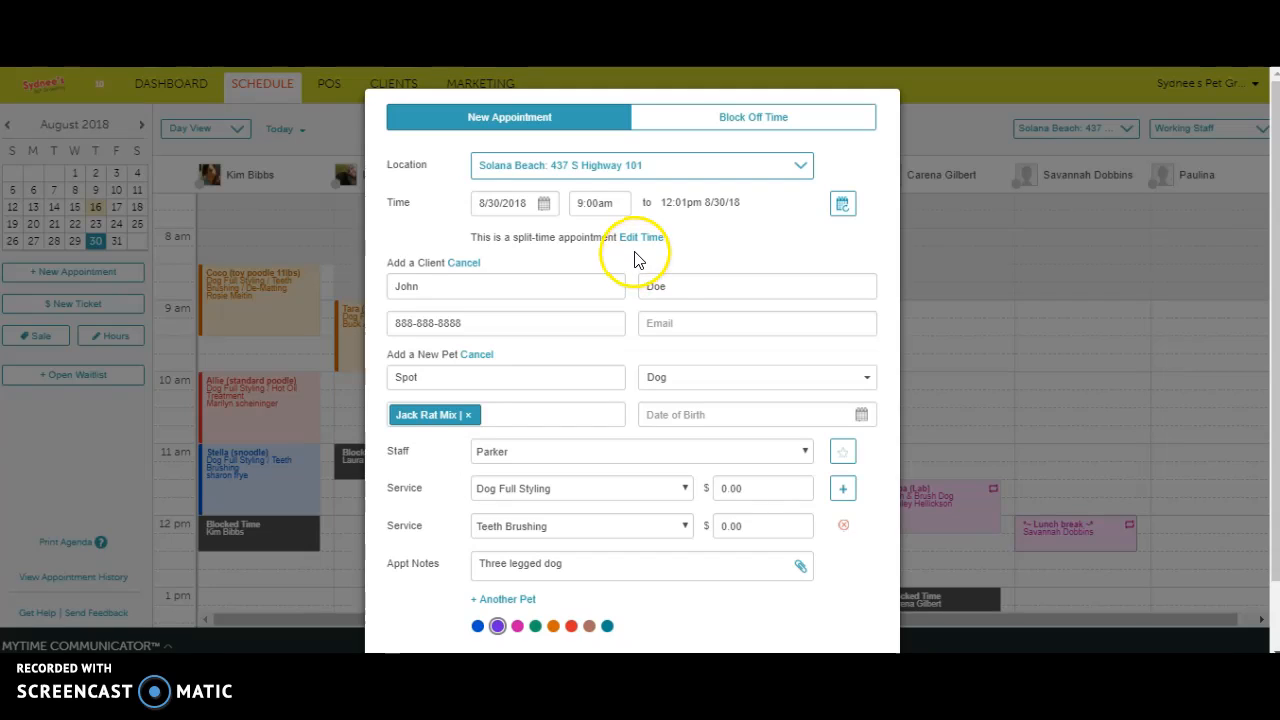
scroll(657, 398, down, 2)
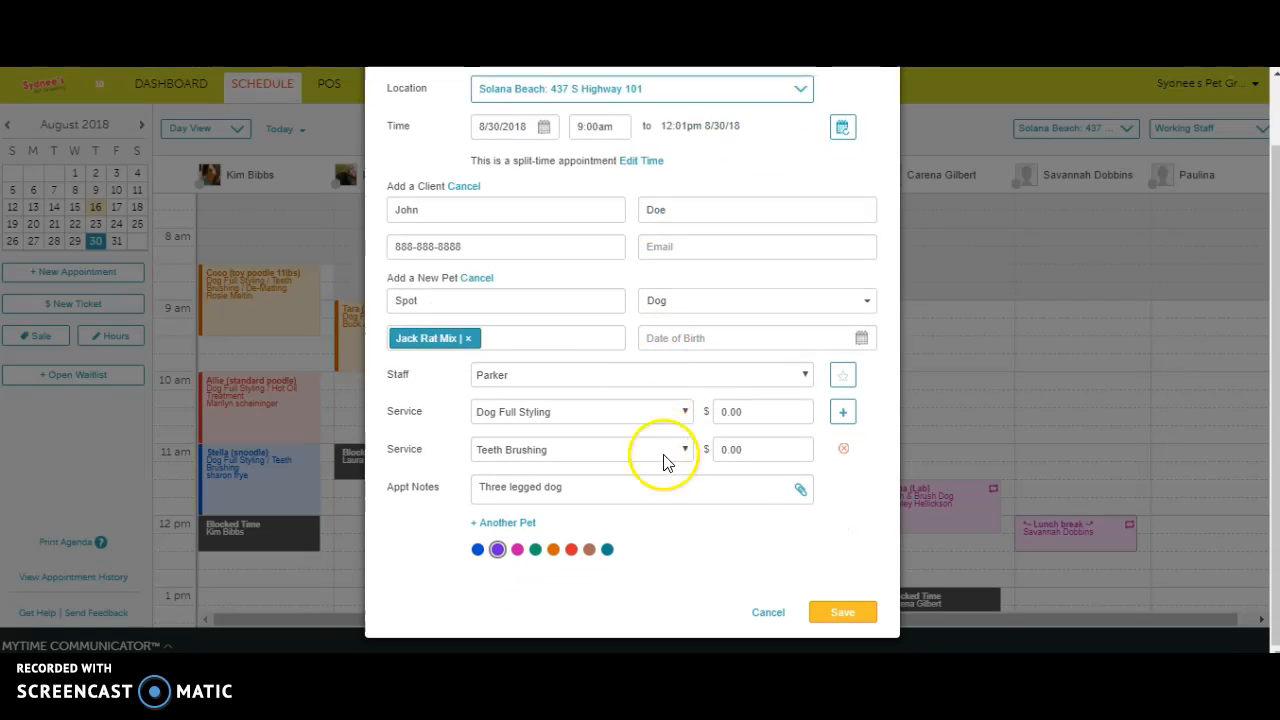
click(845, 613)
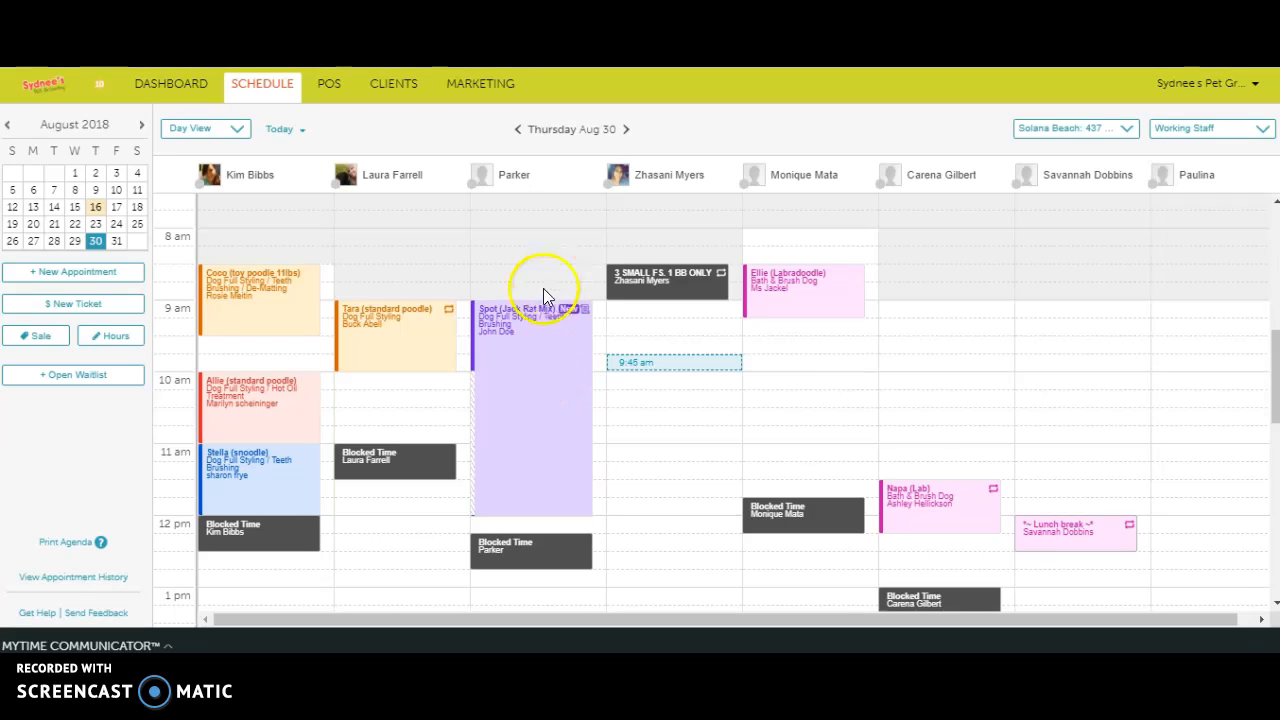
Step: In Spot's appointment, edit the split time: set the processing time to 0 hours and the final service time to 0 minutes
mouse_move(537, 371)
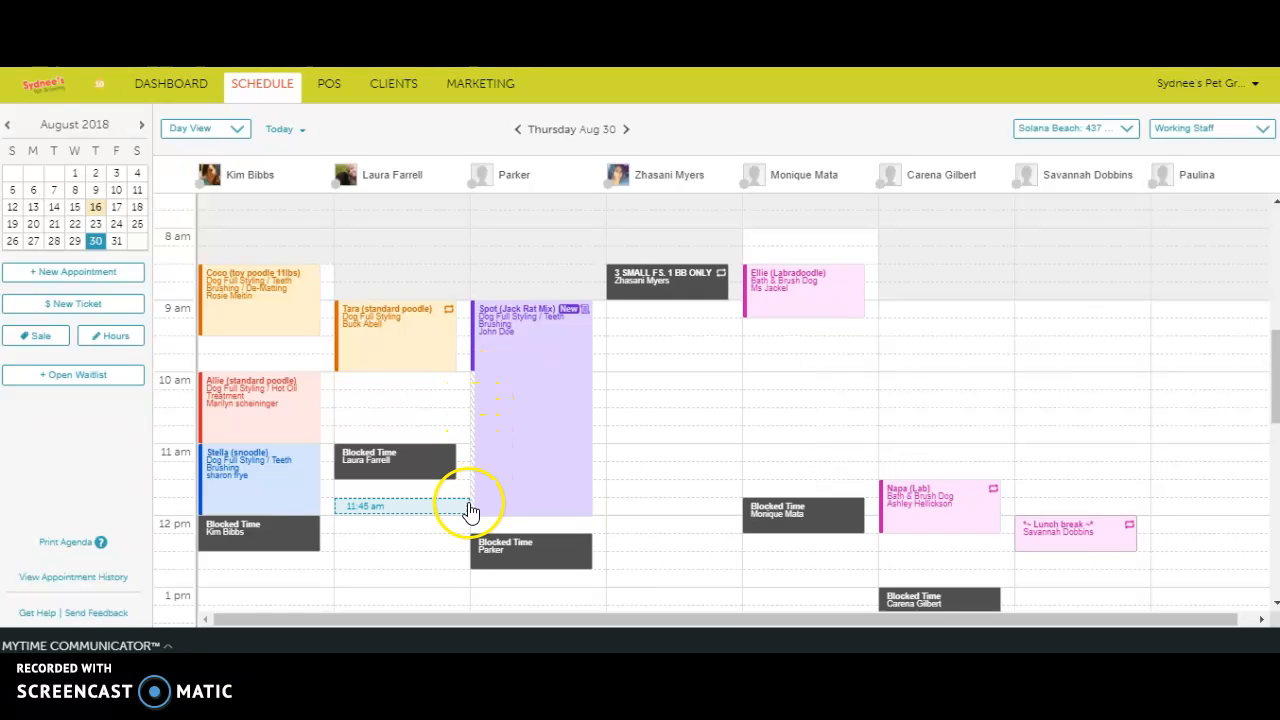
click(520, 462)
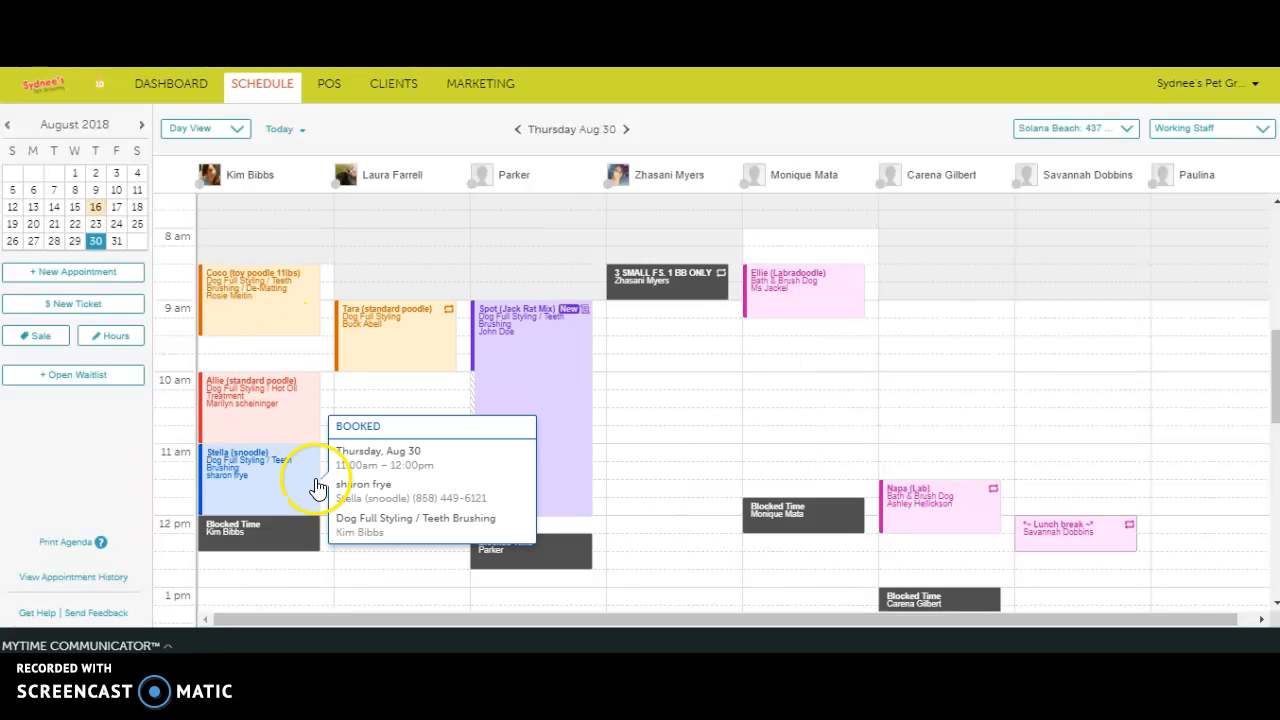
click(551, 421)
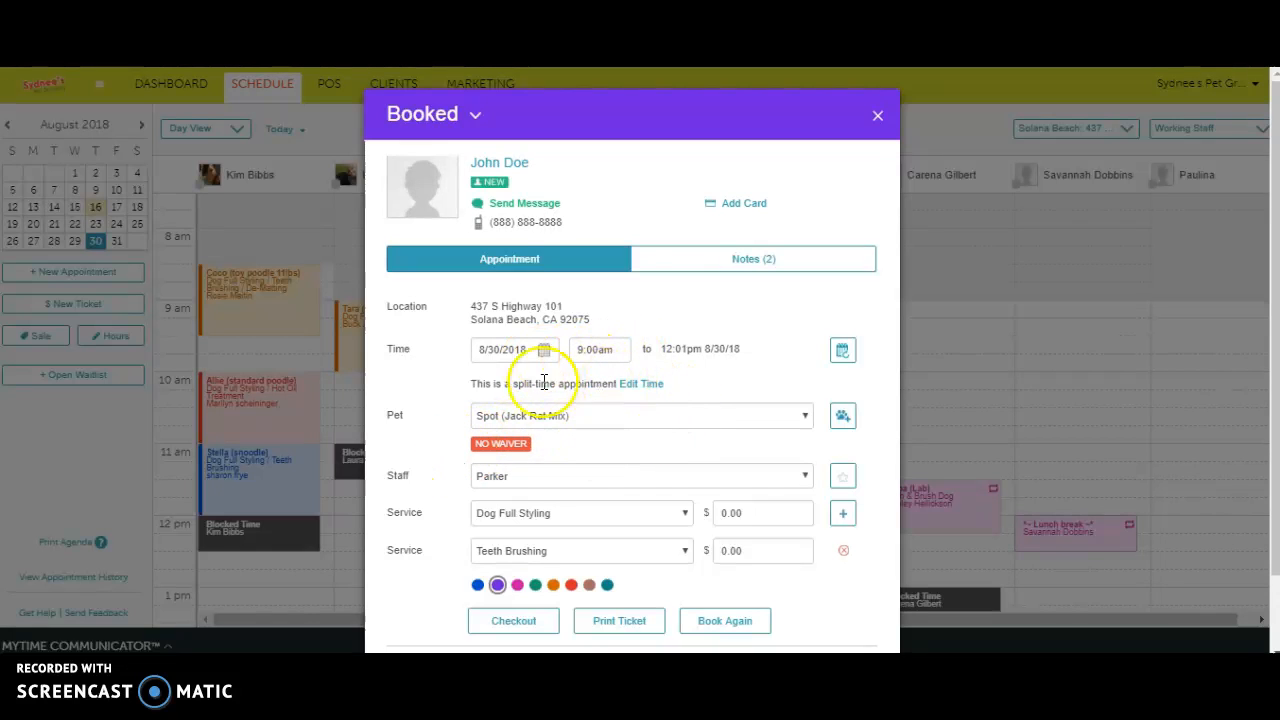
click(637, 388)
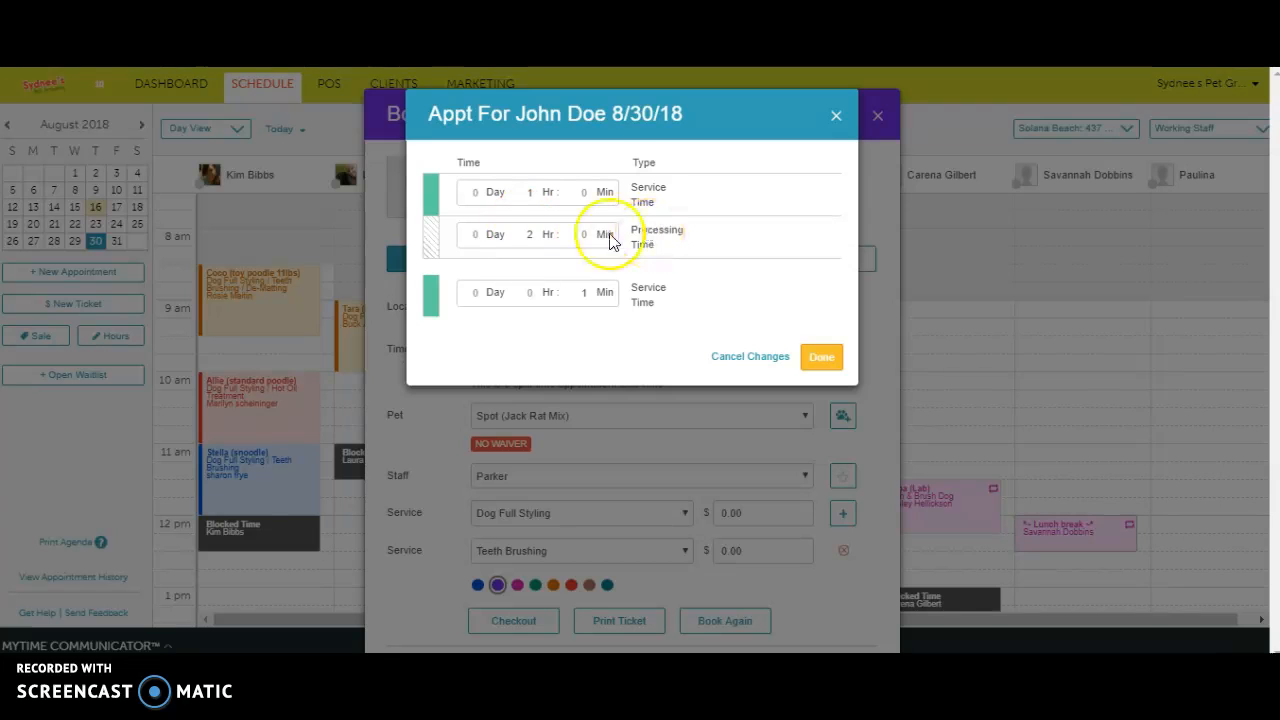
click(531, 234)
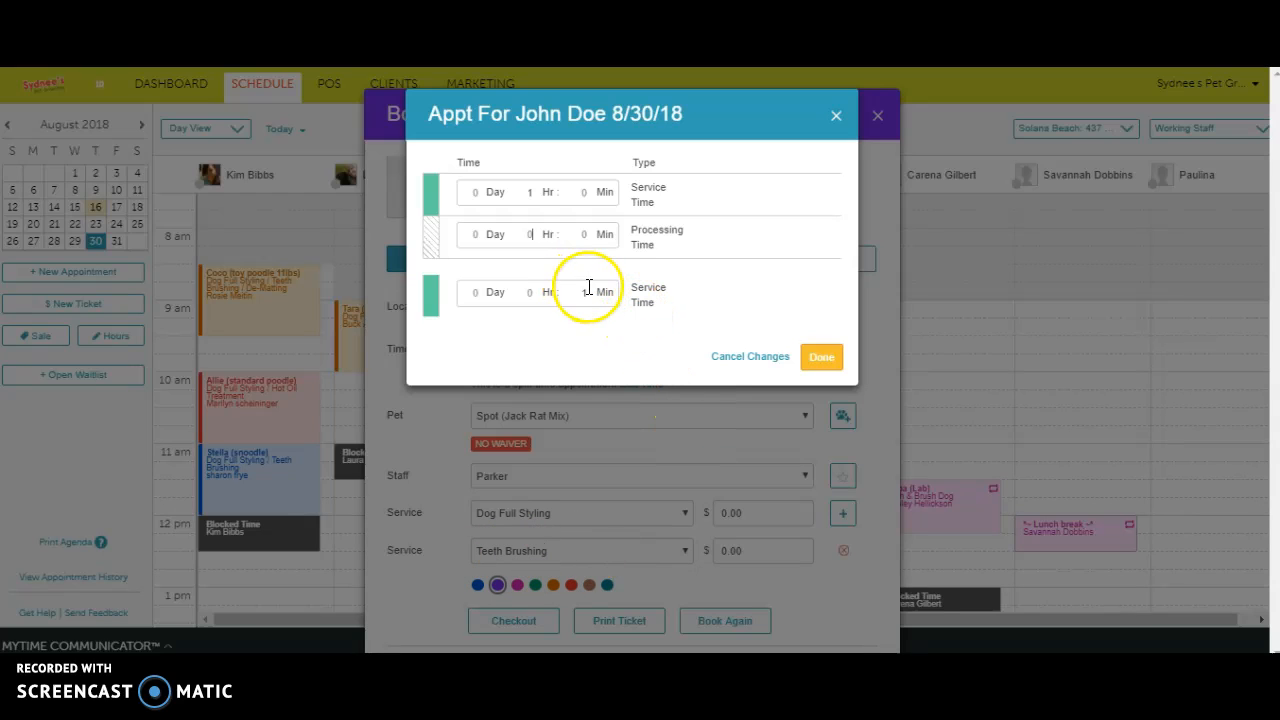
key(BackSpace)
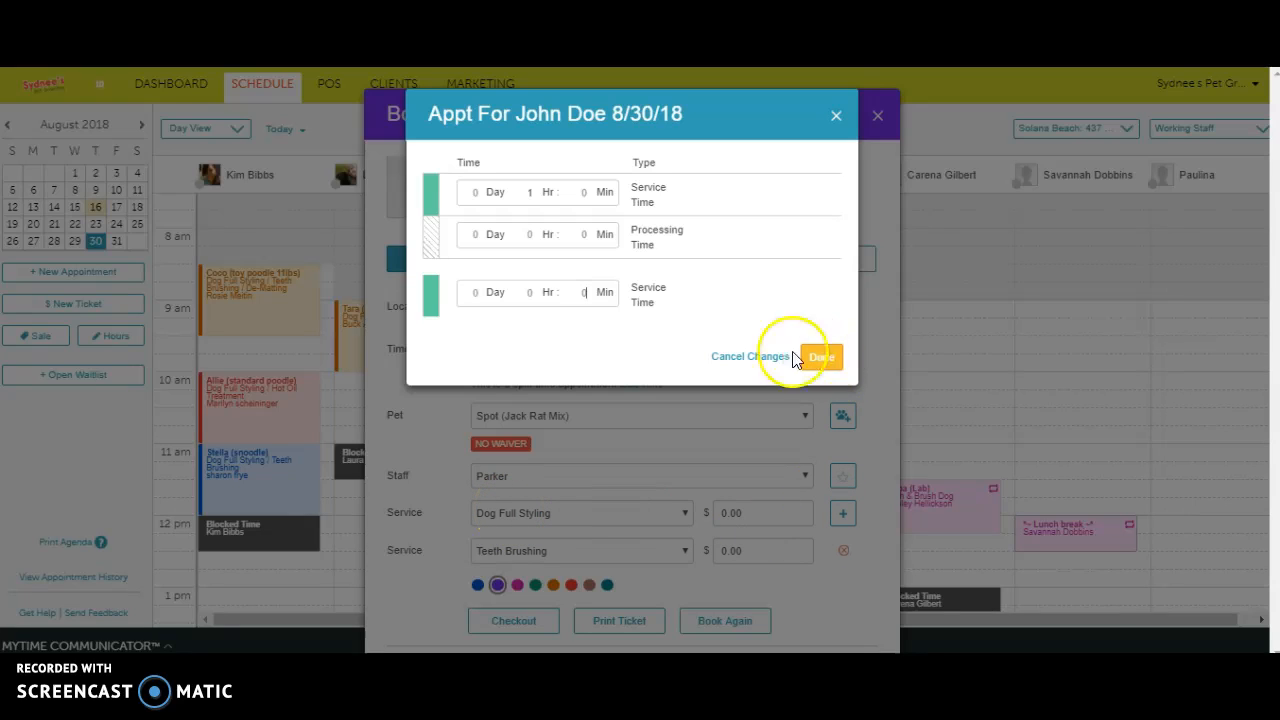
Step: Try the first service time at 1 hour 30 minutes, and at 0 hours 30 minutes
click(530, 191)
click(530, 191)
text(1)
click(887, 258)
click(586, 191)
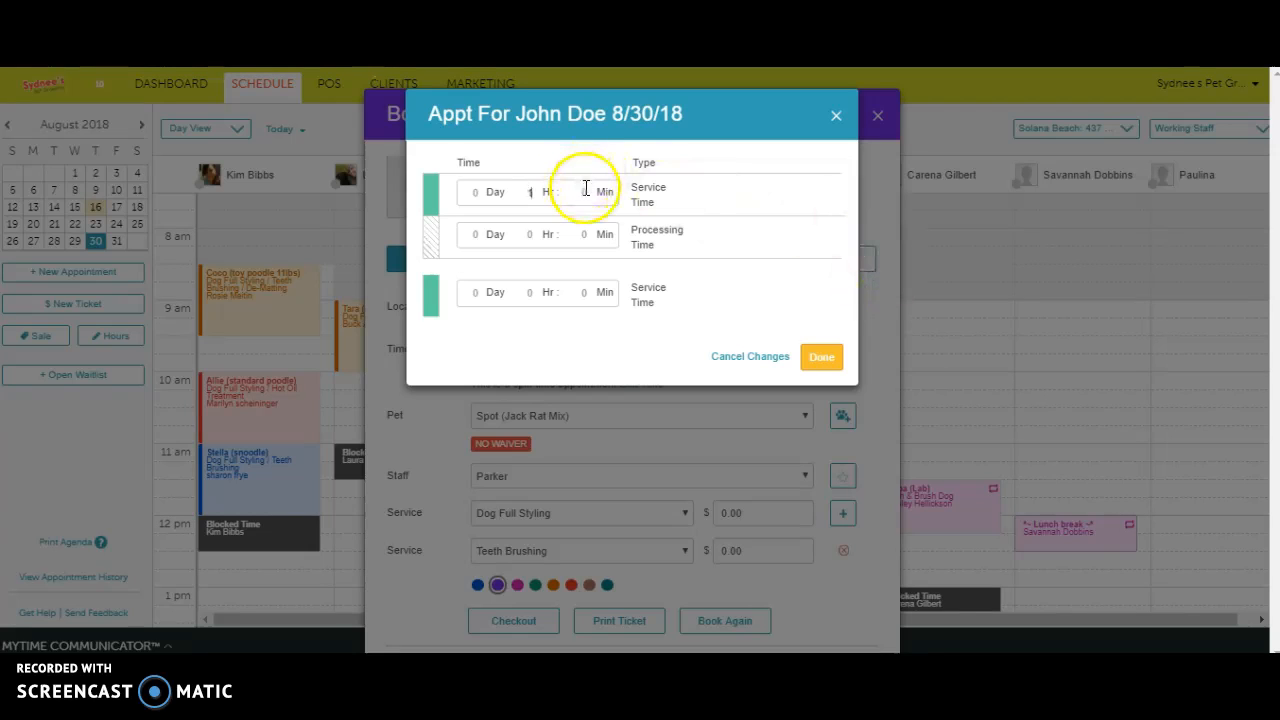
click(535, 192)
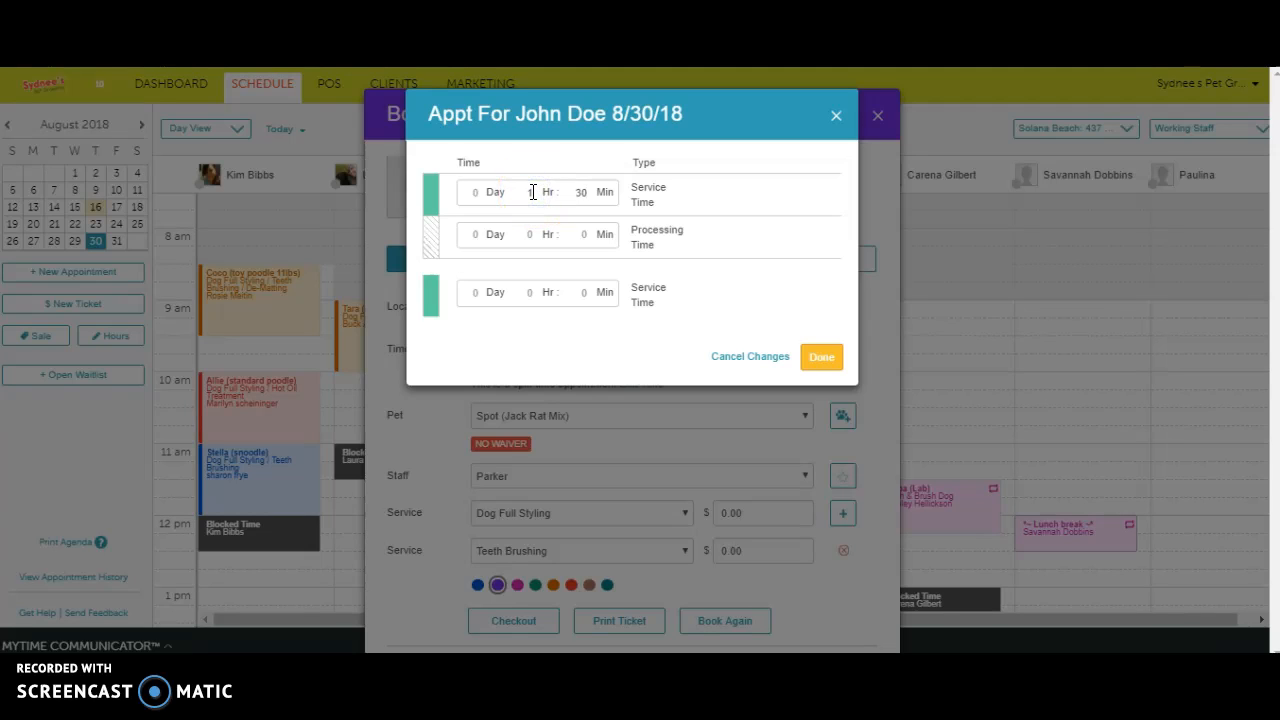
click(588, 193)
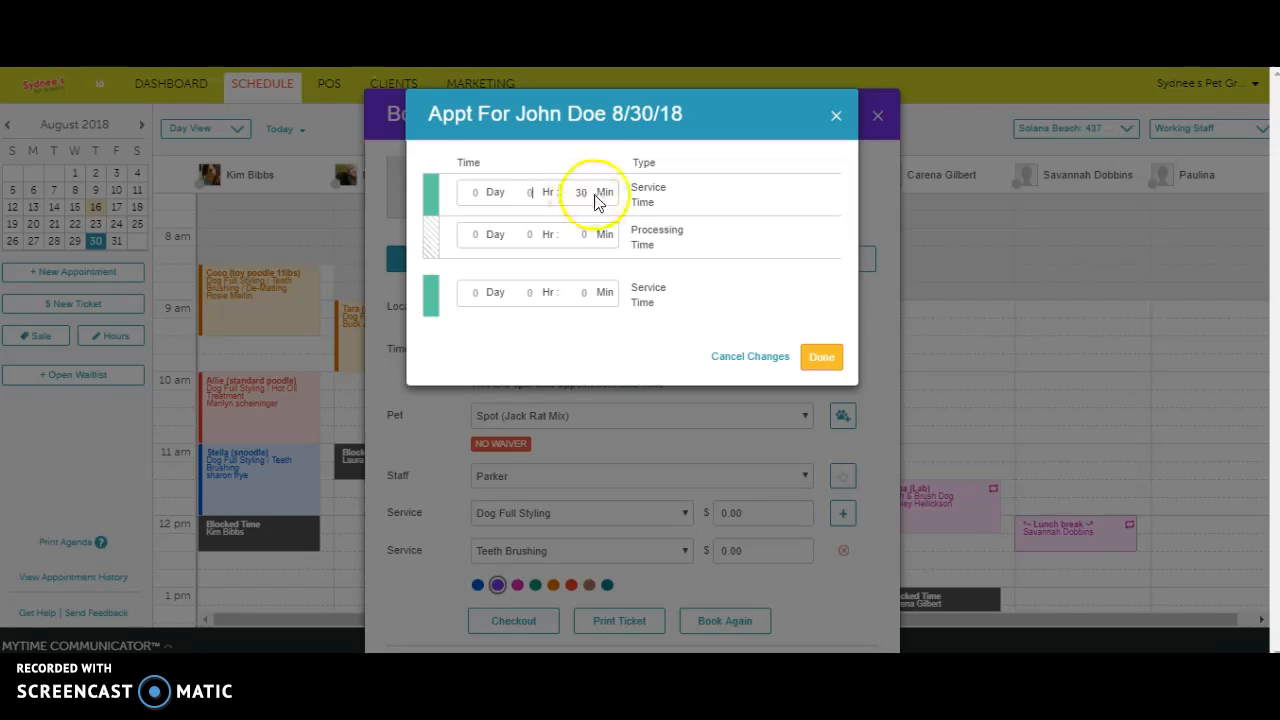
Step: Set the first service time to 1 hour 0 minutes, apply the durations, and save the appointment
click(588, 195)
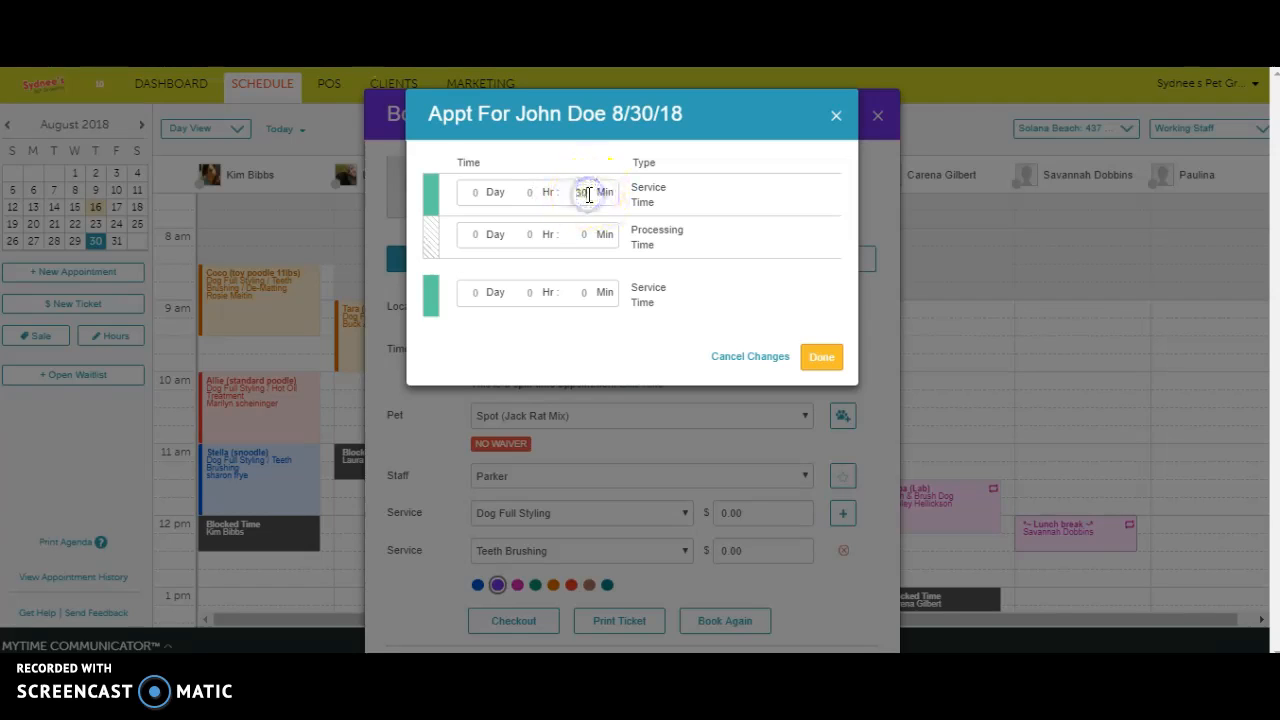
click(528, 190)
text(1)
click(826, 358)
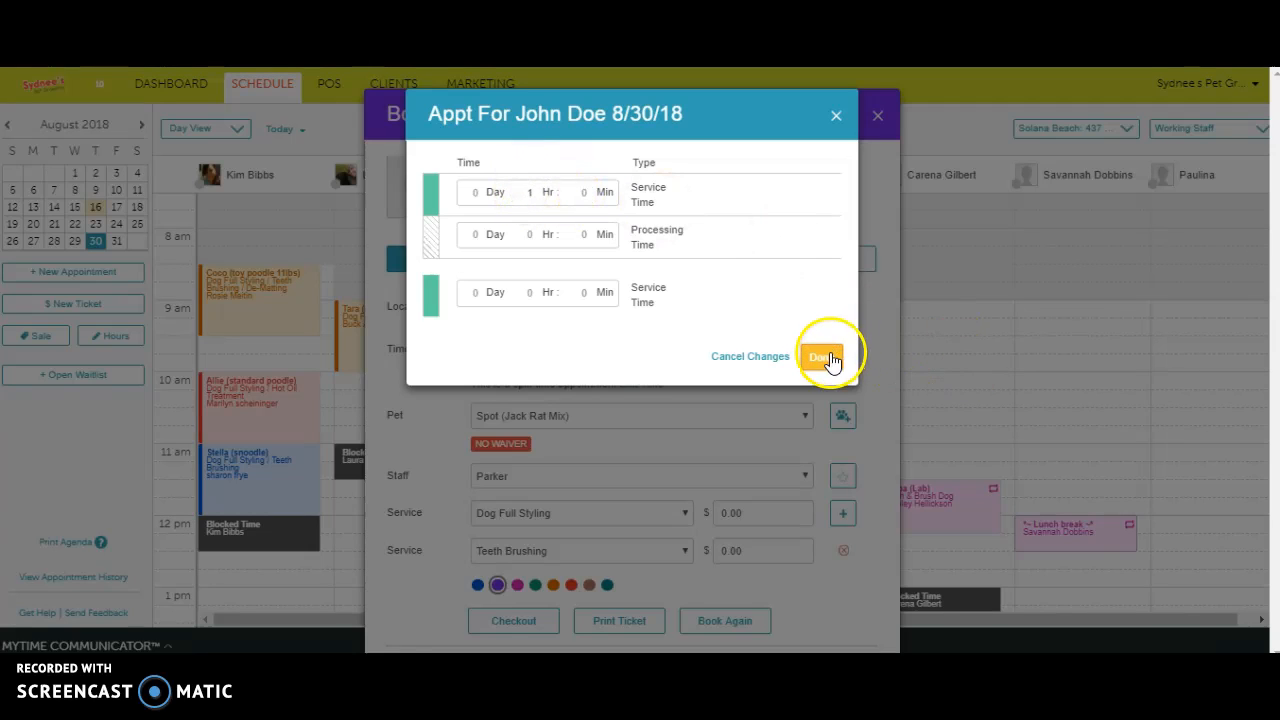
scroll(814, 514, down, 2)
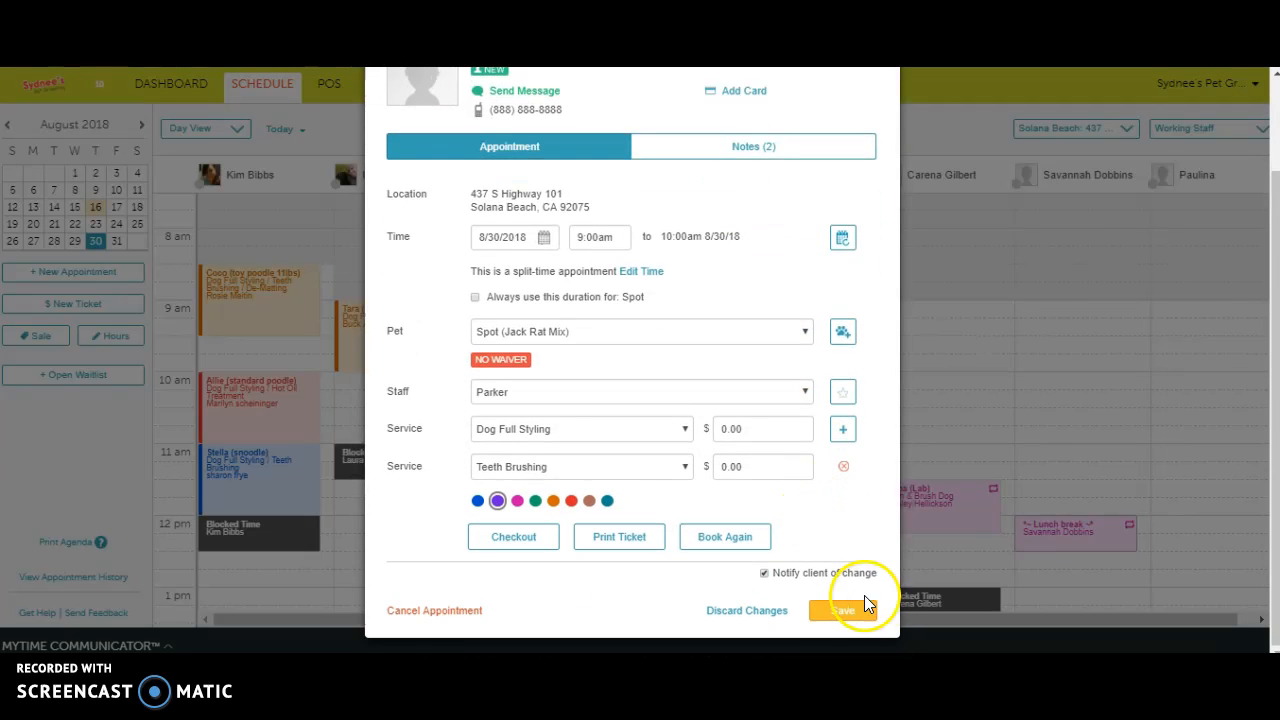
click(843, 610)
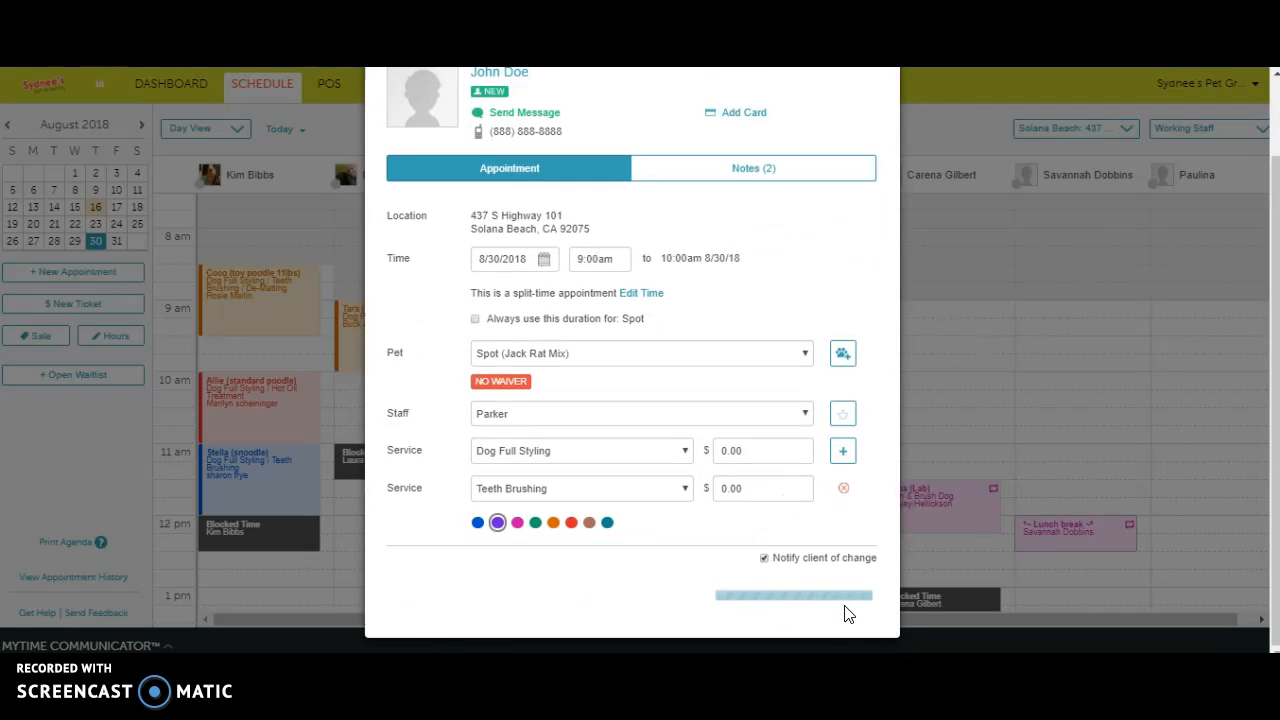